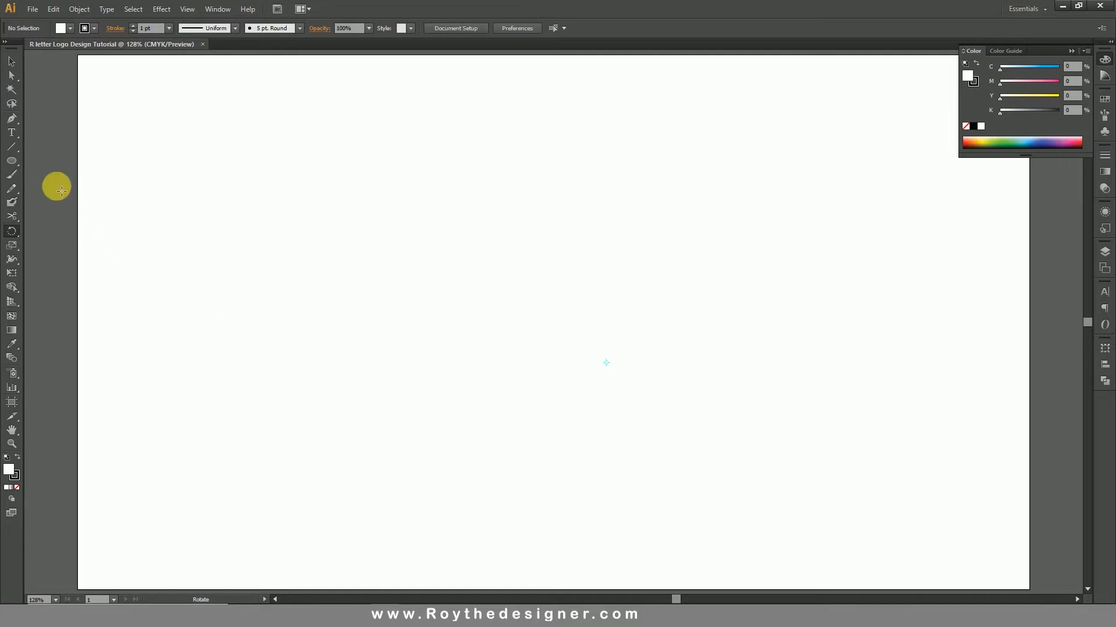
Add the letter R as text near the middle of the artboard and set its font size to 72 pt.
left_click(14, 135)
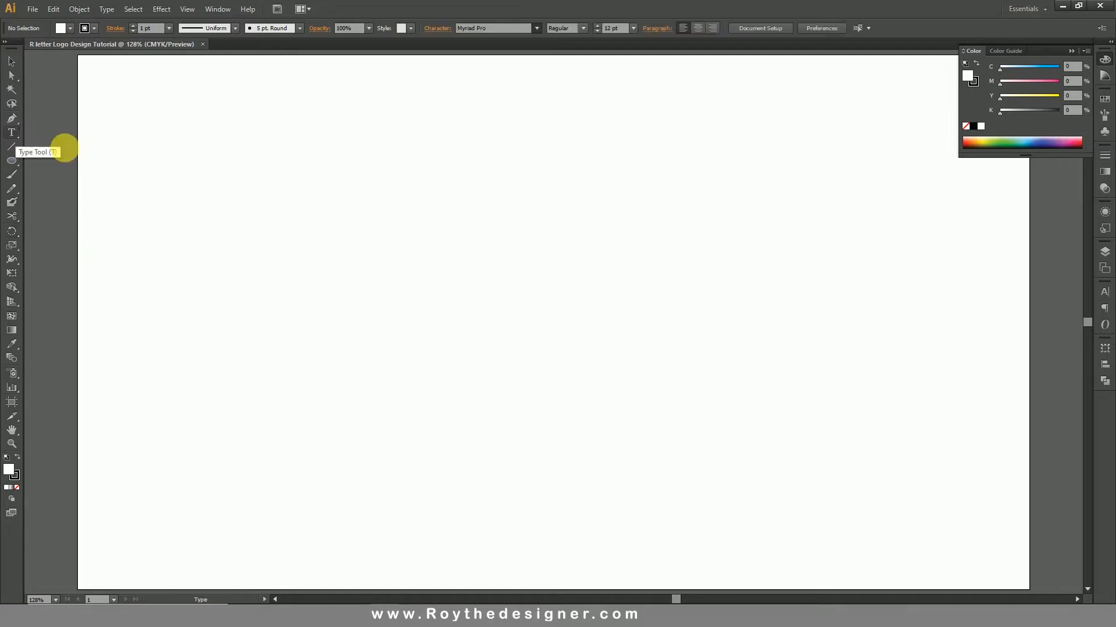
left_click(488, 307)
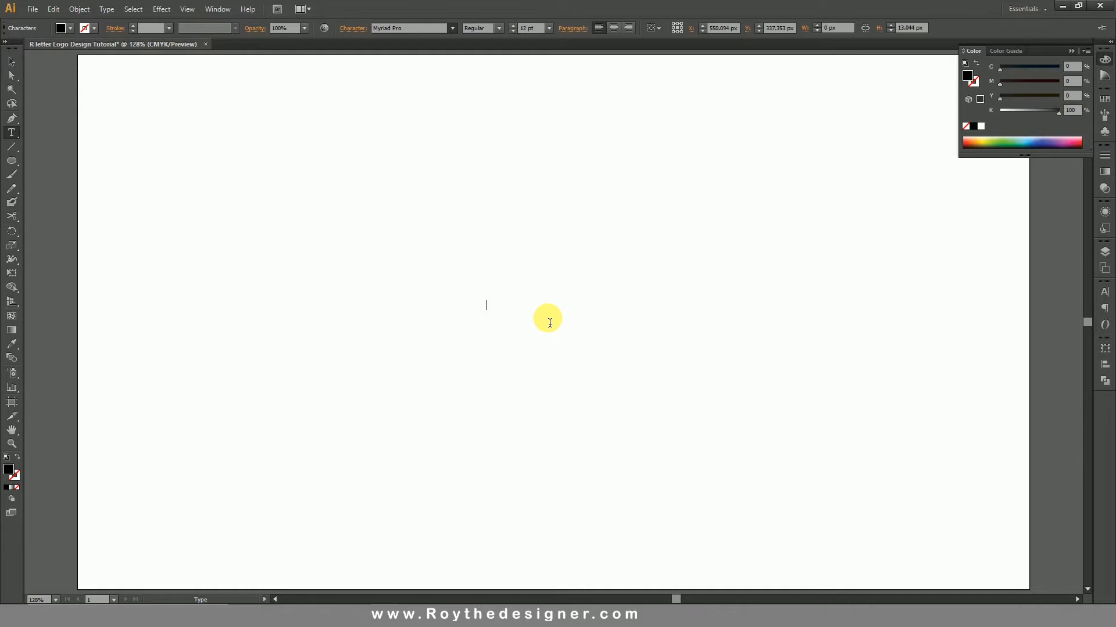
type("R")
key("ctrl+a")
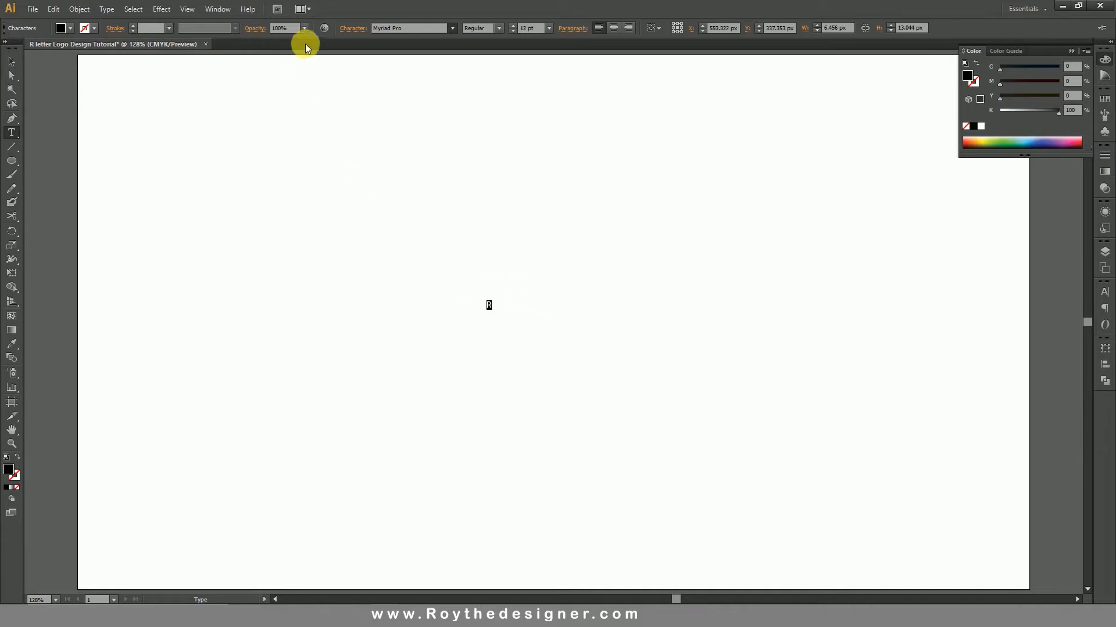
left_click(548, 28)
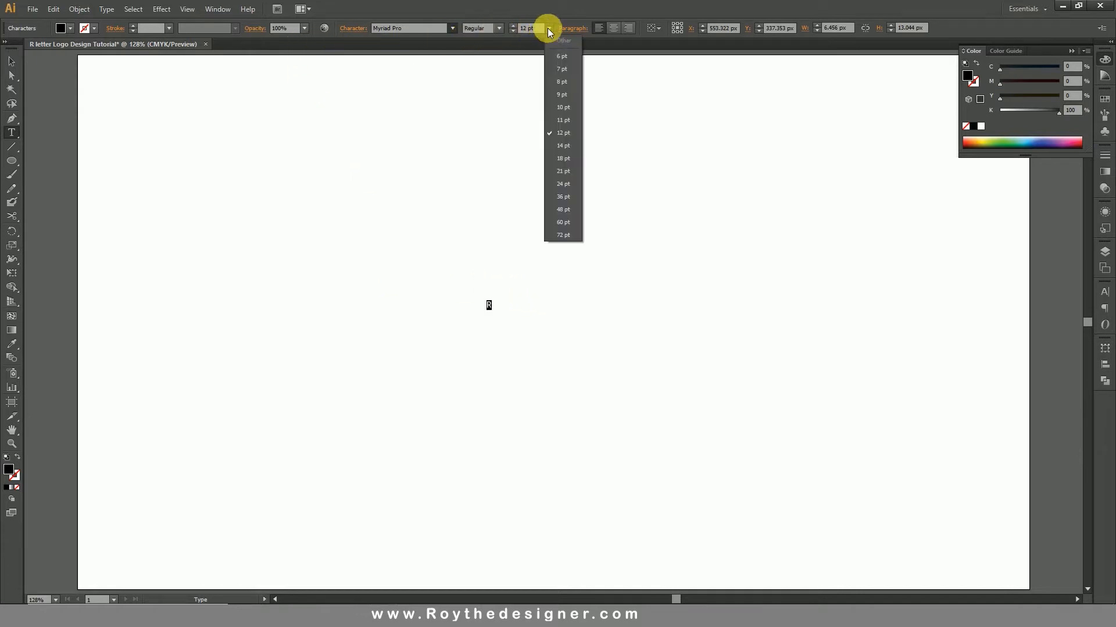
left_click(563, 234)
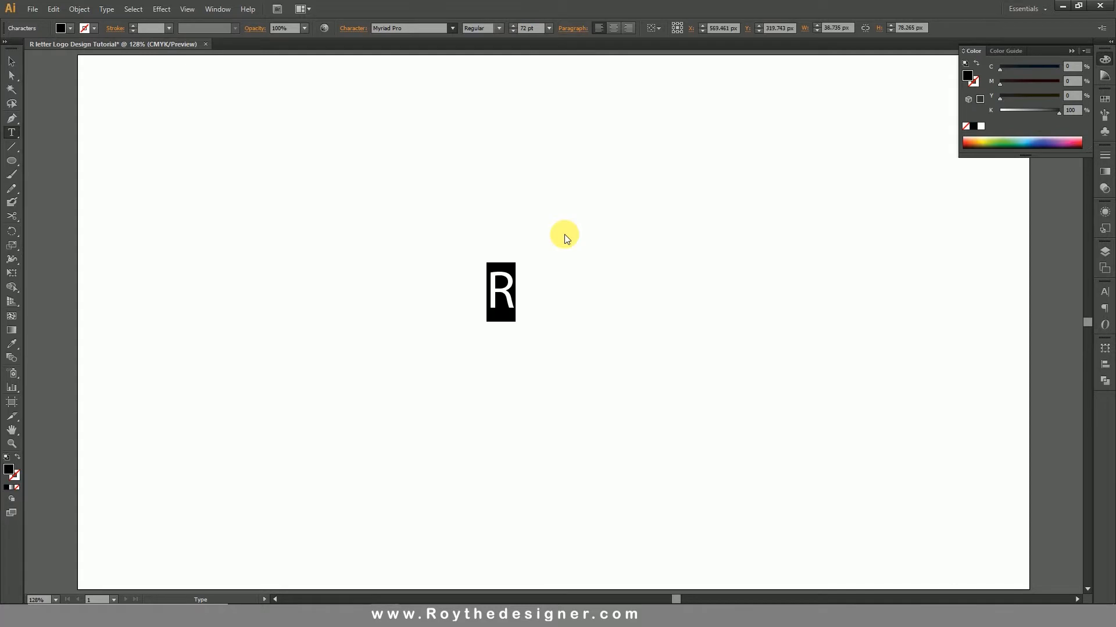
Enlarge the letter R to about 342 pt and set its font to BD Cursif.
left_click(12, 61)
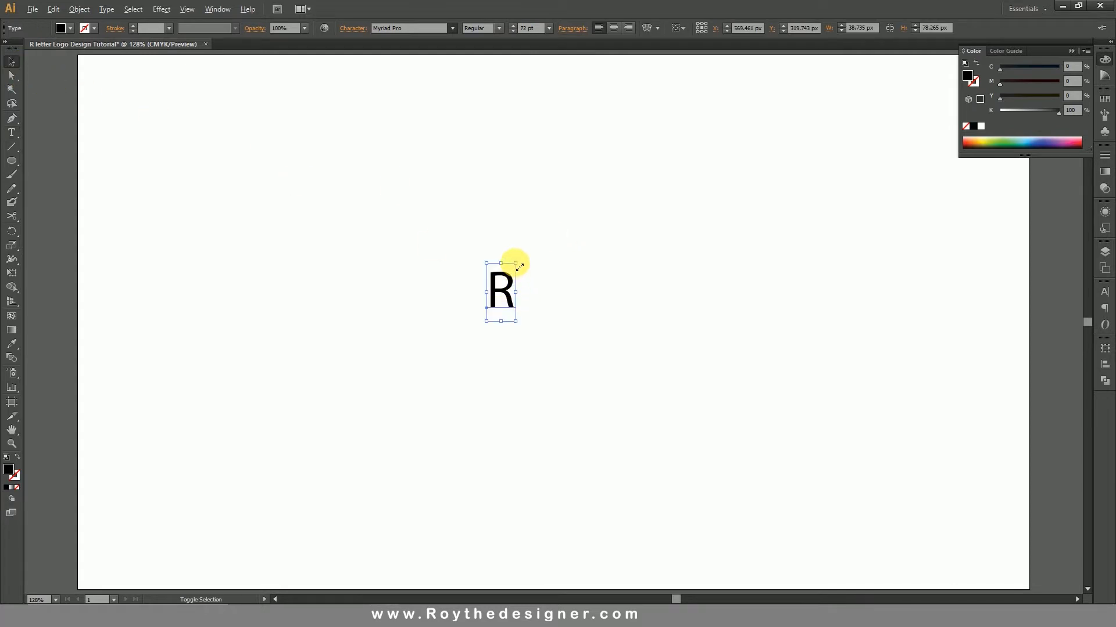
left_click_drag(515, 263, 678, 158)
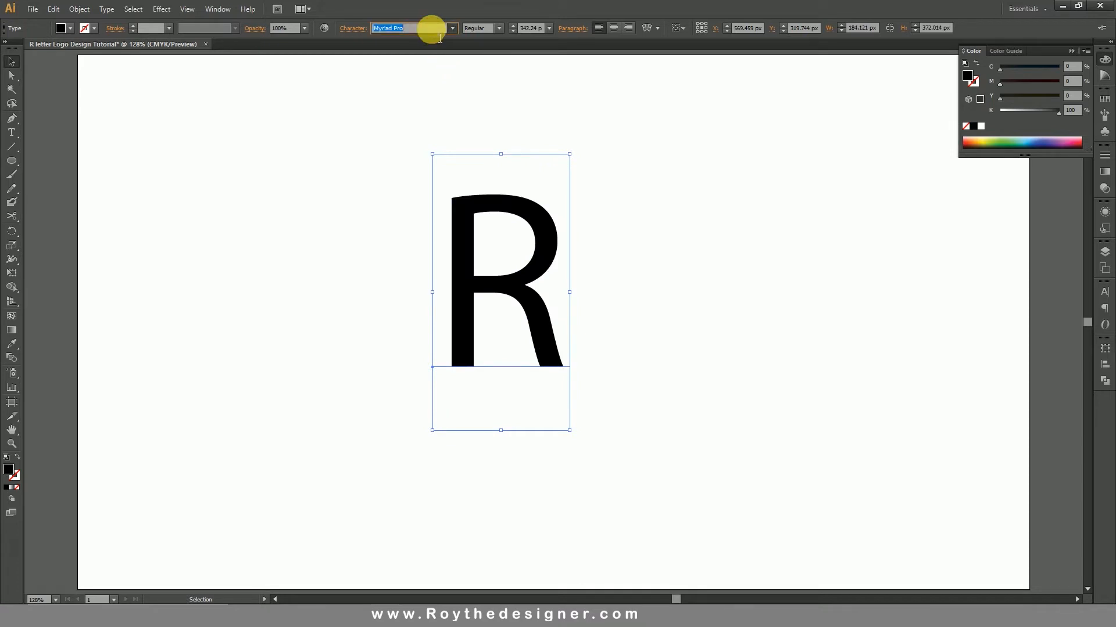
type("Baby Face")
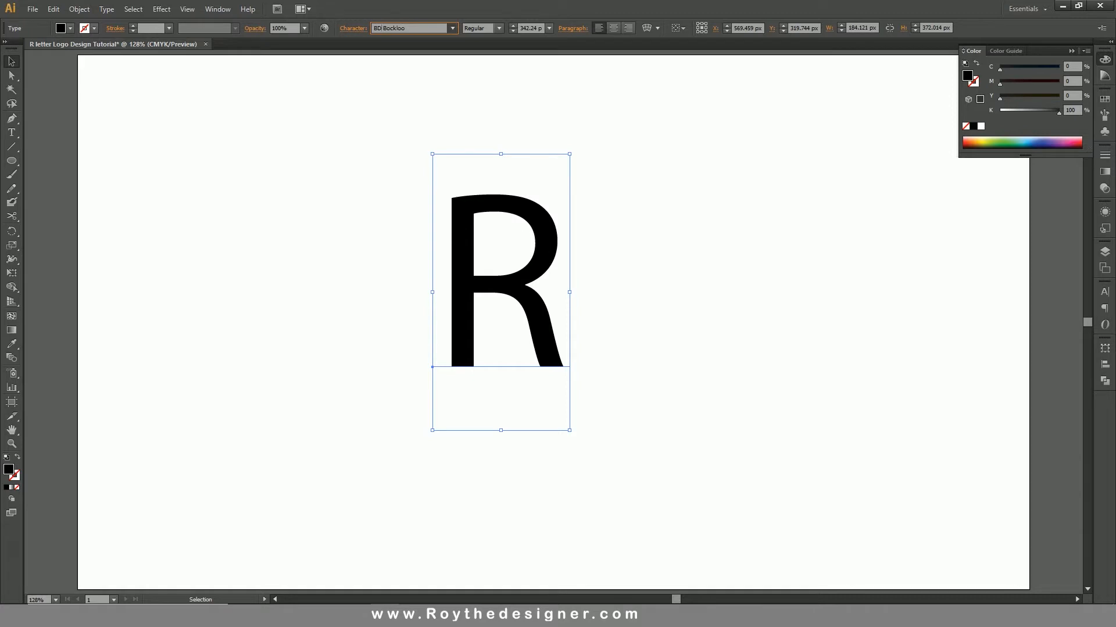
key("Down")
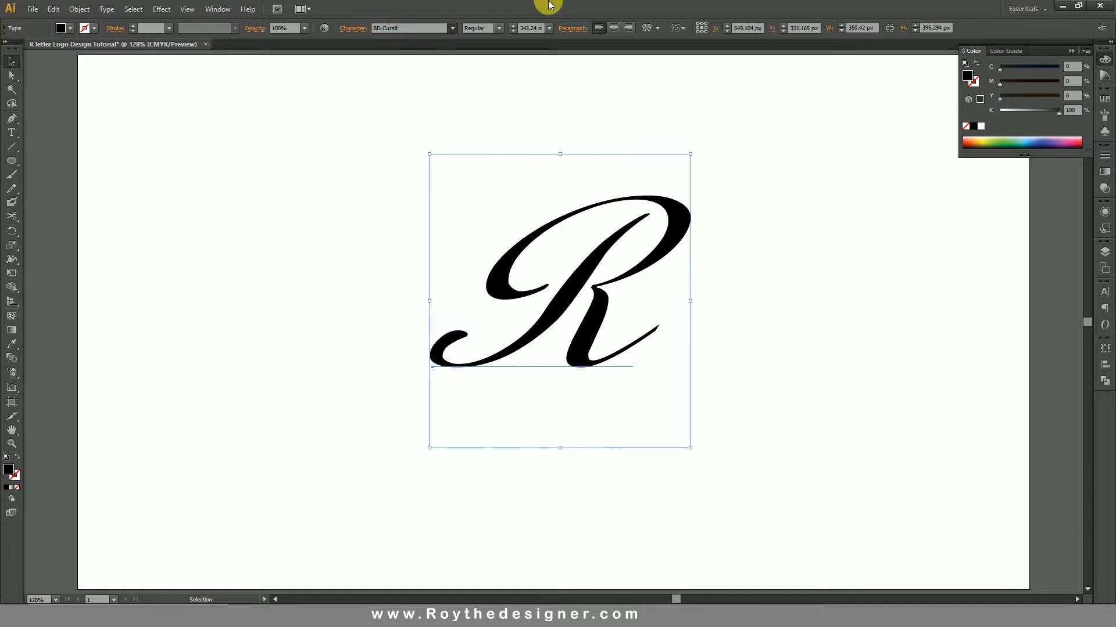
left_click(703, 299)
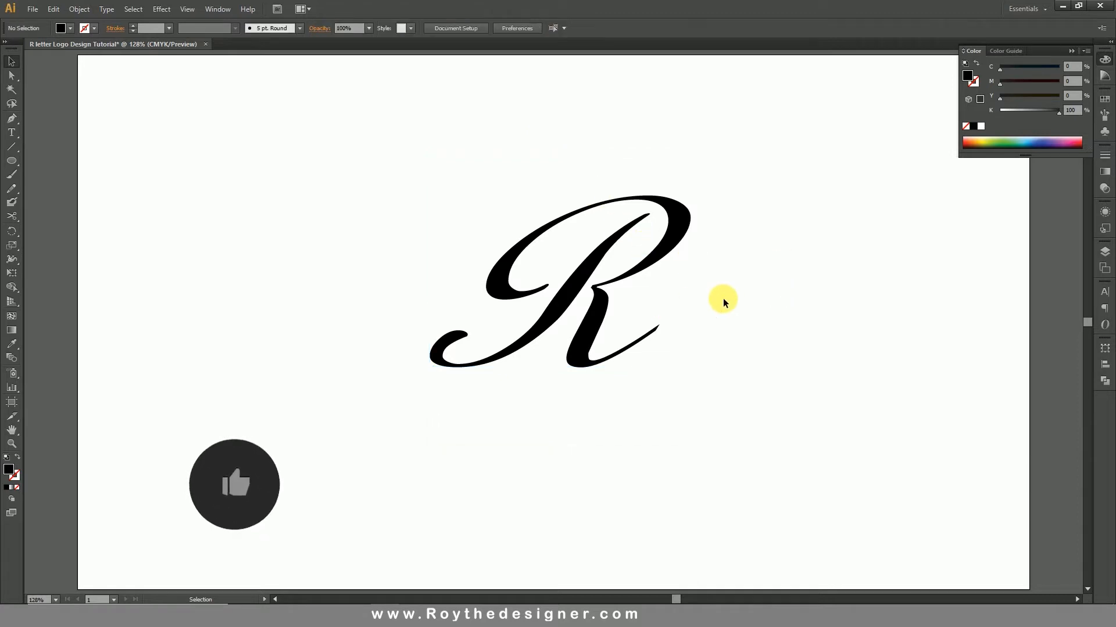
Expand the letter R with Object and Fill enabled, and ungroup the resulting shape.
left_click(540, 292)
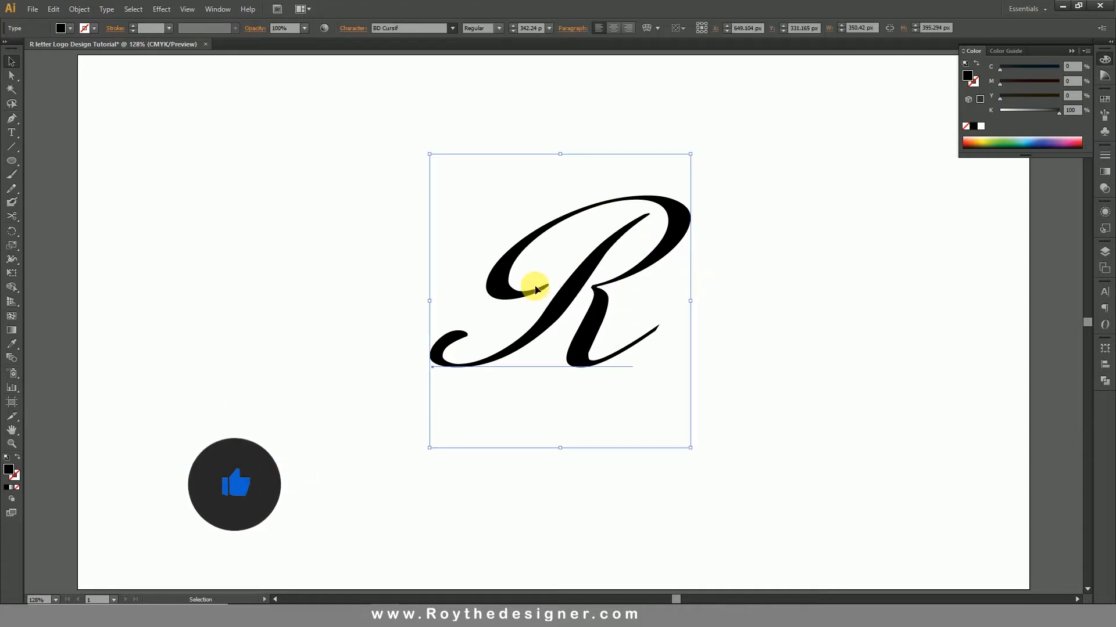
left_click(82, 10)
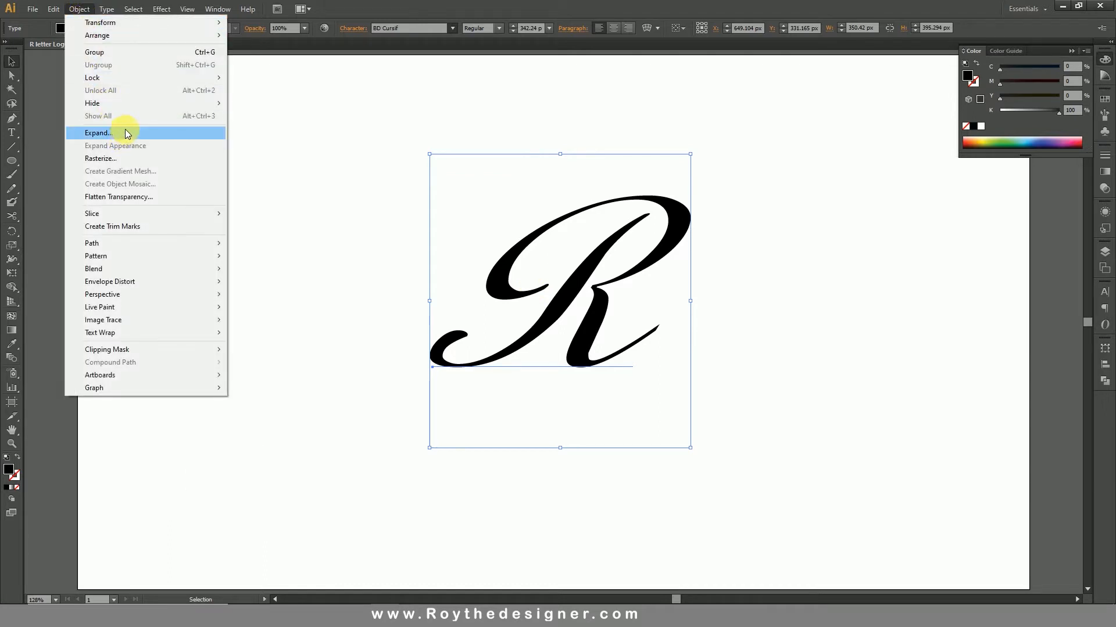
left_click(126, 133)
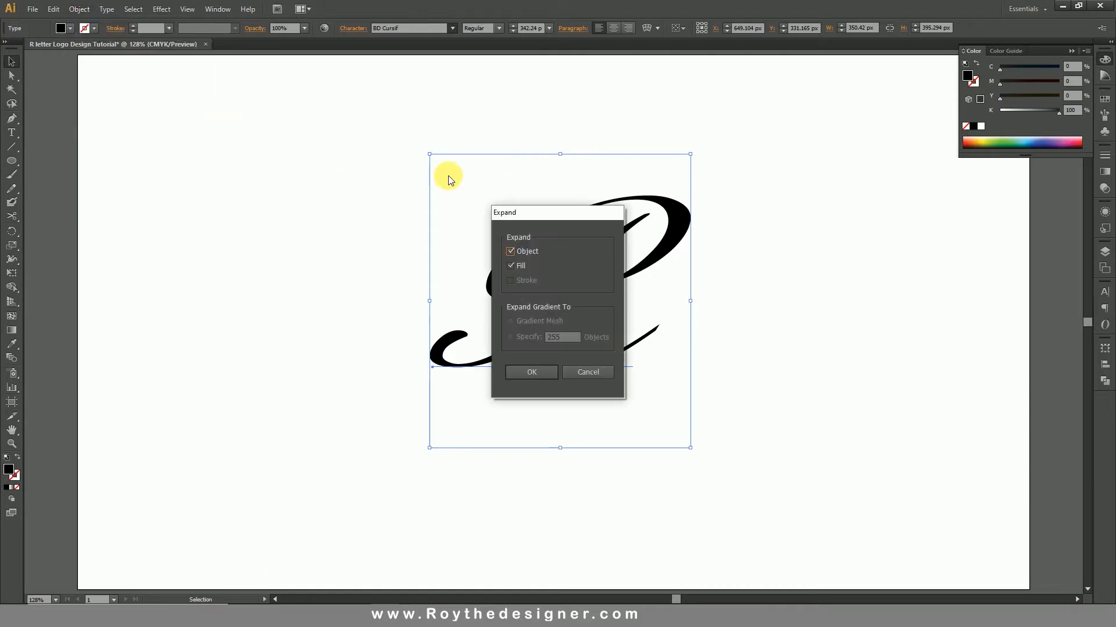
left_click(532, 372)
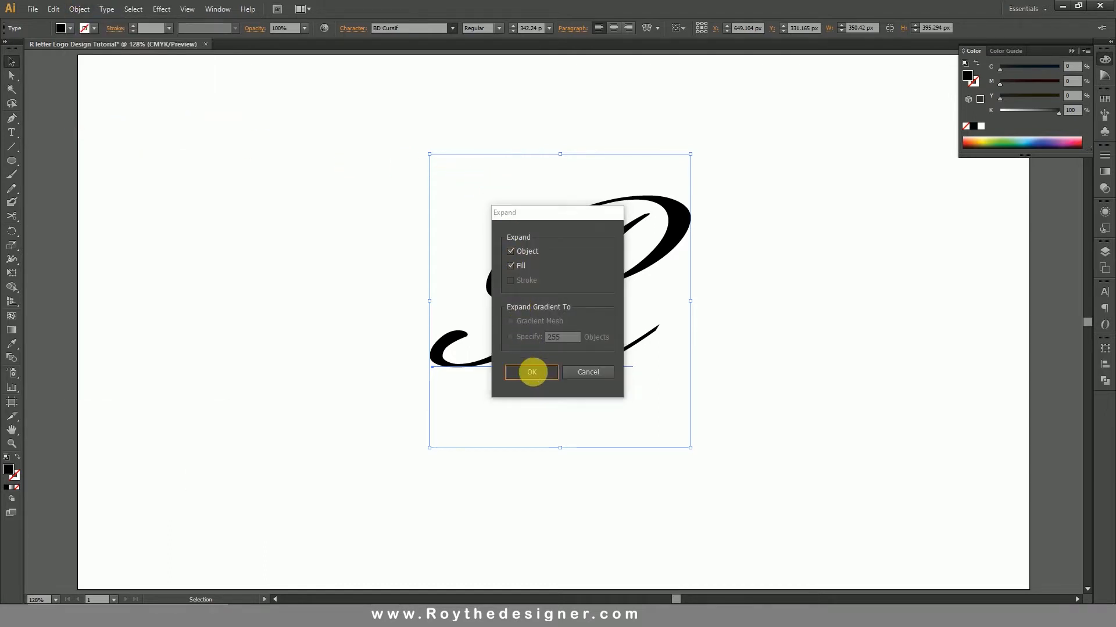
right_click(681, 232)
left_click(710, 295)
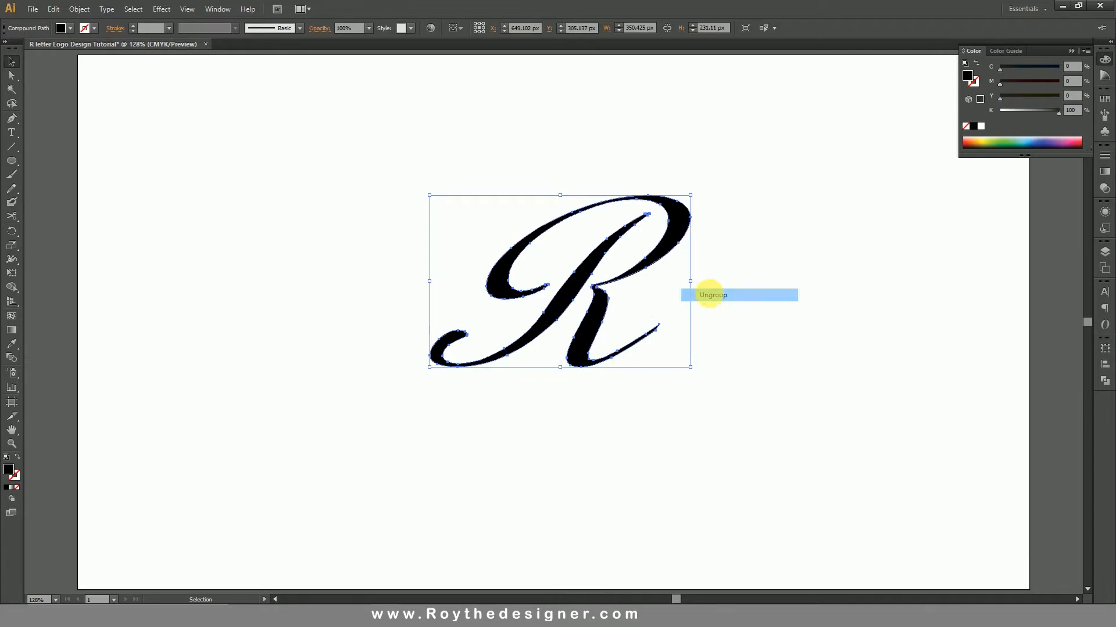
Release the compound path of the R so its two strokes are separate paths.
left_click(693, 241)
left_click(678, 229)
right_click(679, 229)
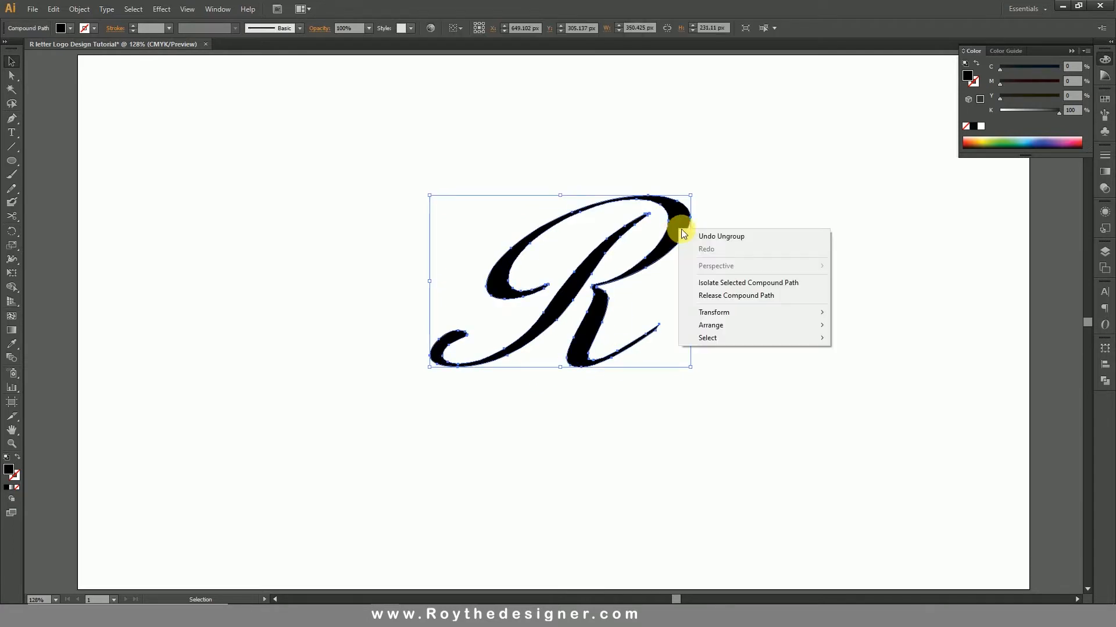
left_click(720, 296)
left_click(720, 273)
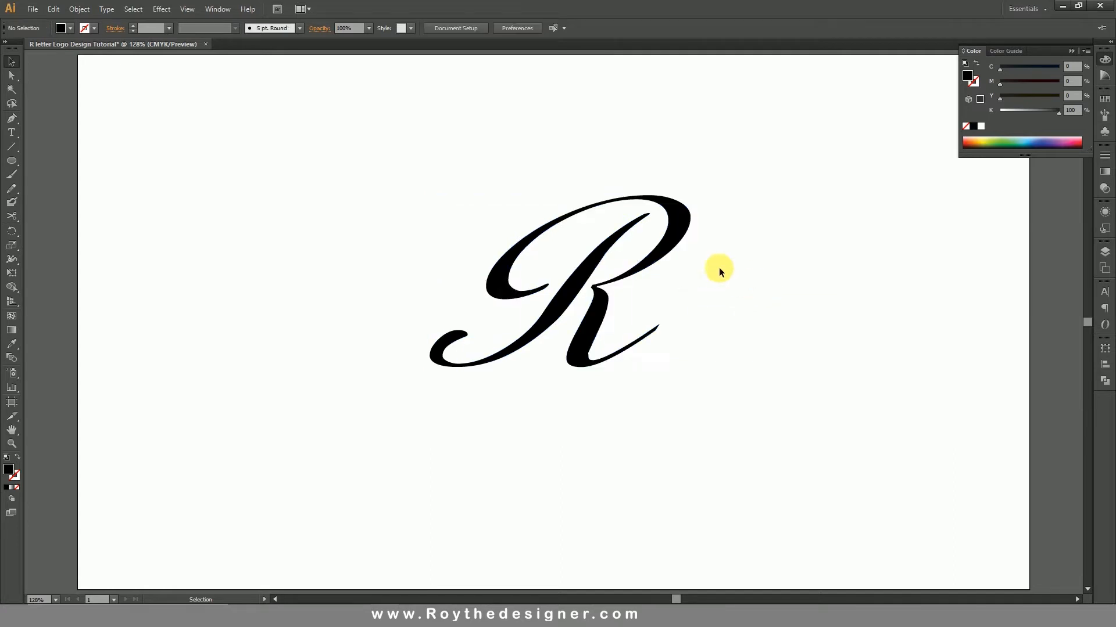
Fill the outer bowl-and-leg path of the R with orange, using C 0, M 65, Y 100, K 0.
left_click(681, 232)
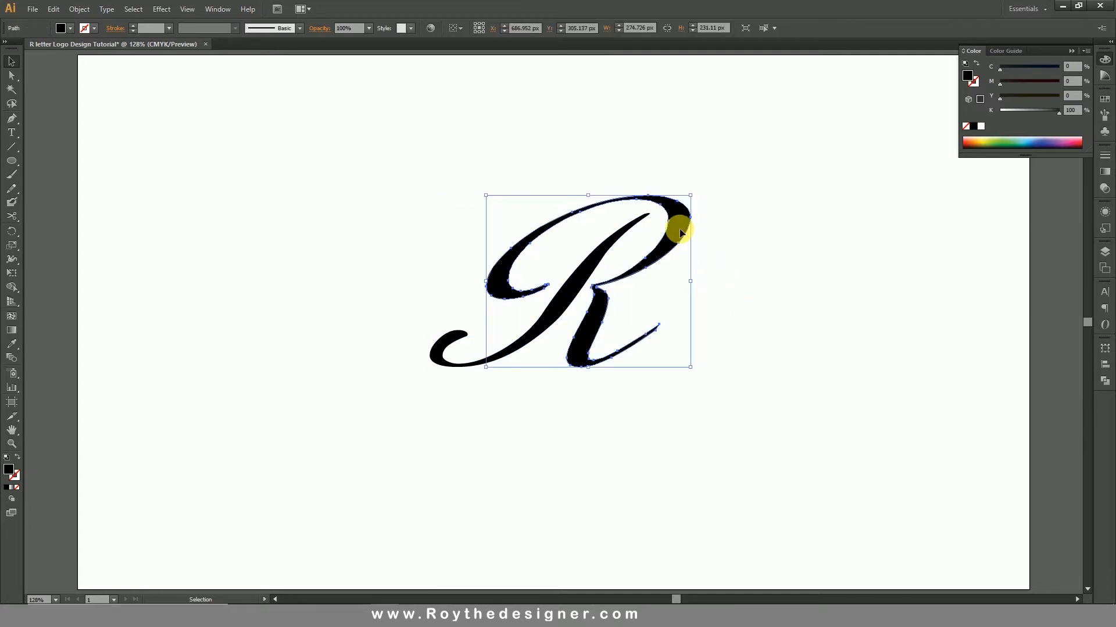
left_click_drag(1040, 111, 1092, 91)
left_click(1072, 82)
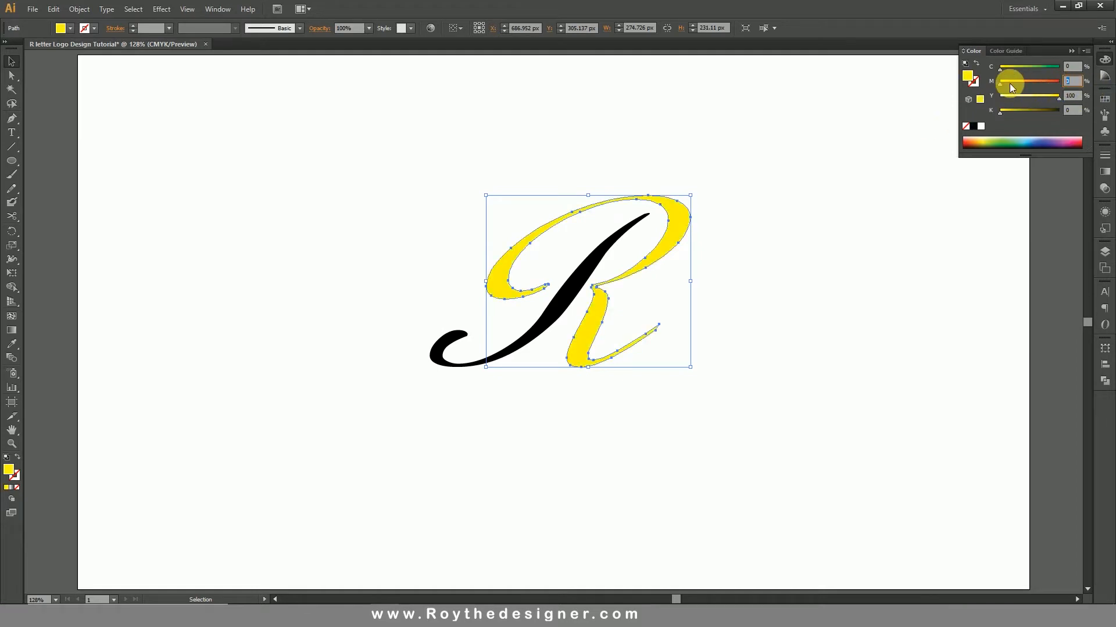
key("Return")
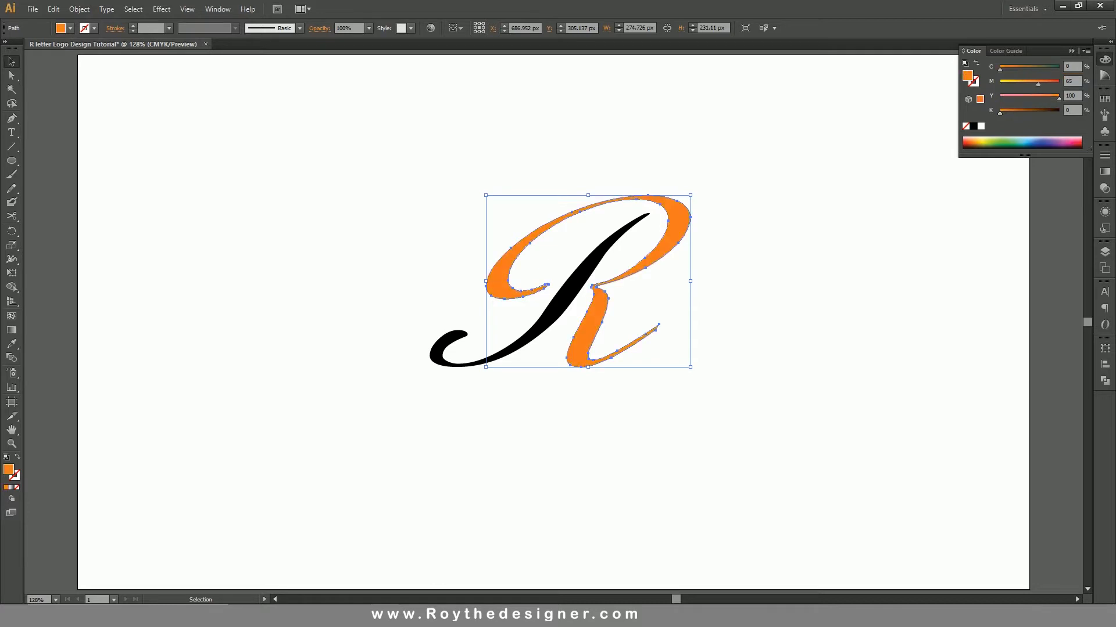
left_click(836, 229)
Fill the diagonal stem path of the R with a gray of 40% black.
left_click(617, 235)
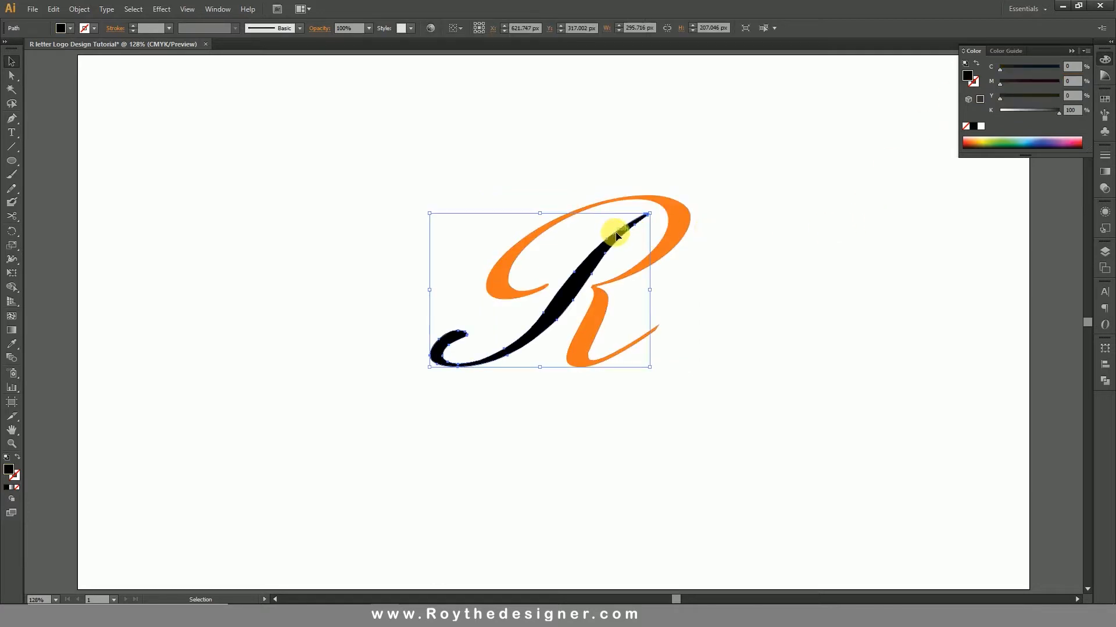
left_click(1080, 114)
type("50")
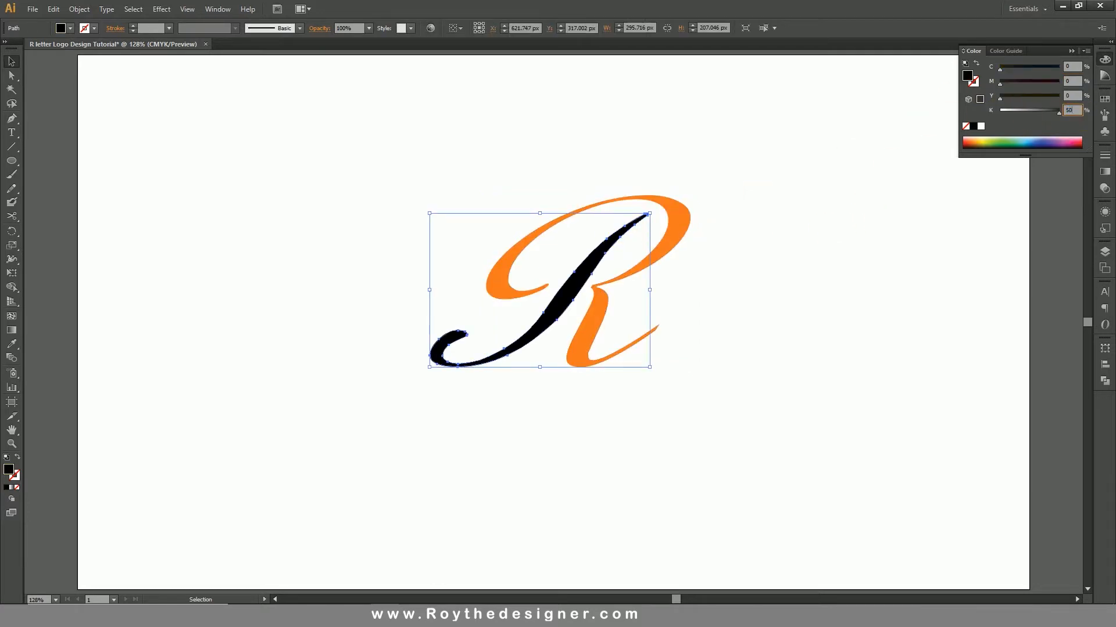
key("Return")
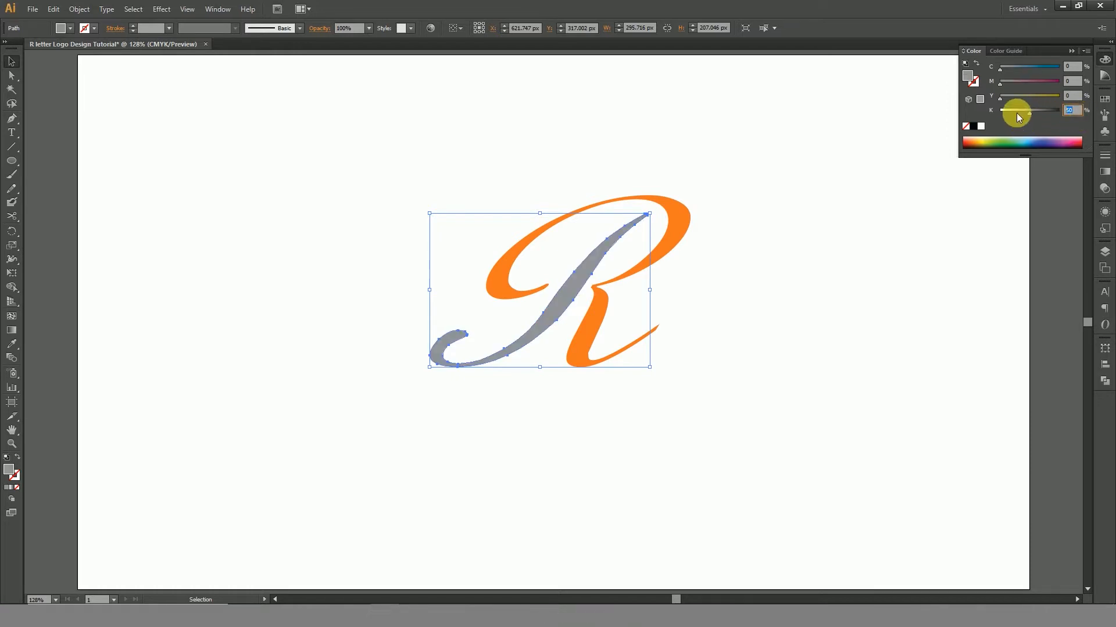
type("40")
key("Return")
Scale both paths of the R together about their center to about 331 px wide and 189 px high.
left_click_drag(794, 174, 445, 314)
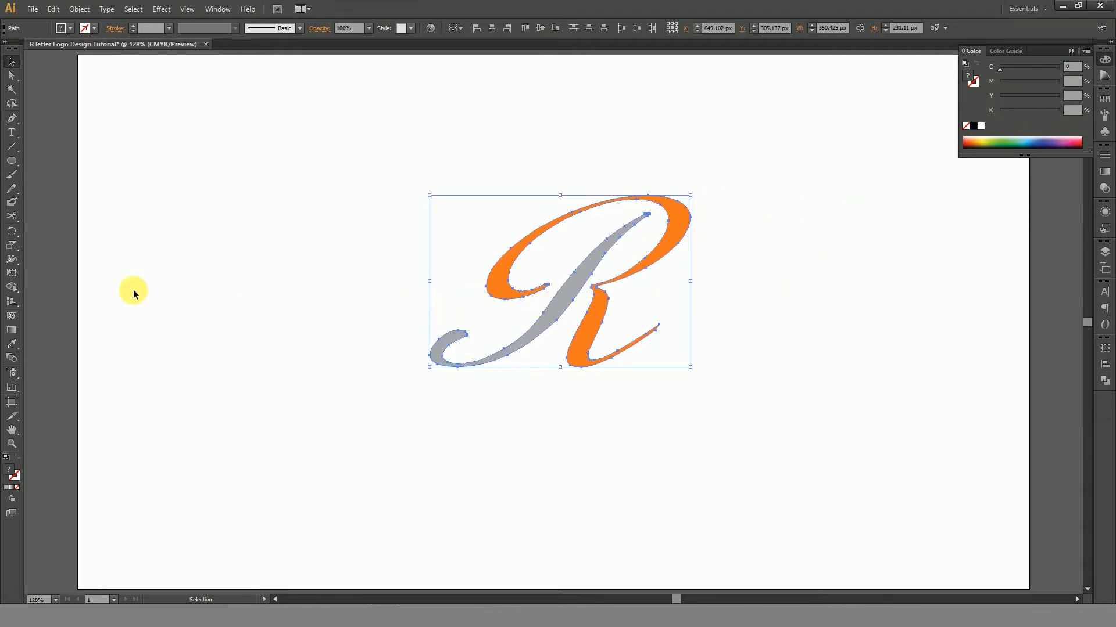
left_click(12, 243)
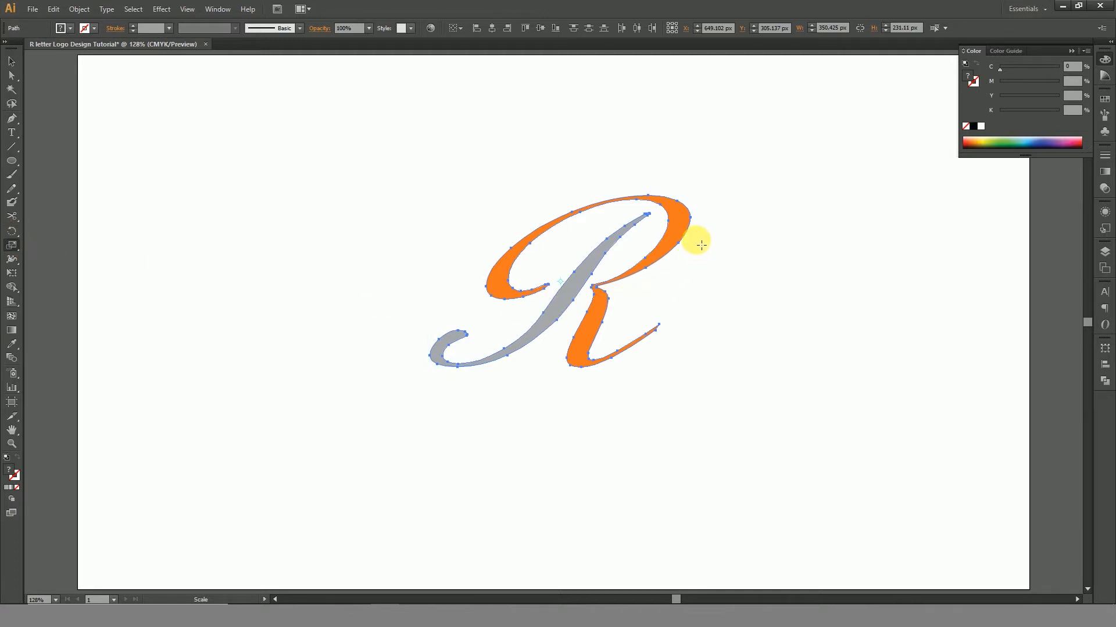
mouse_move(701, 245)
left_mouse_down()
mouse_move(692, 267)
mouse_move(700, 262)
left_mouse_up()
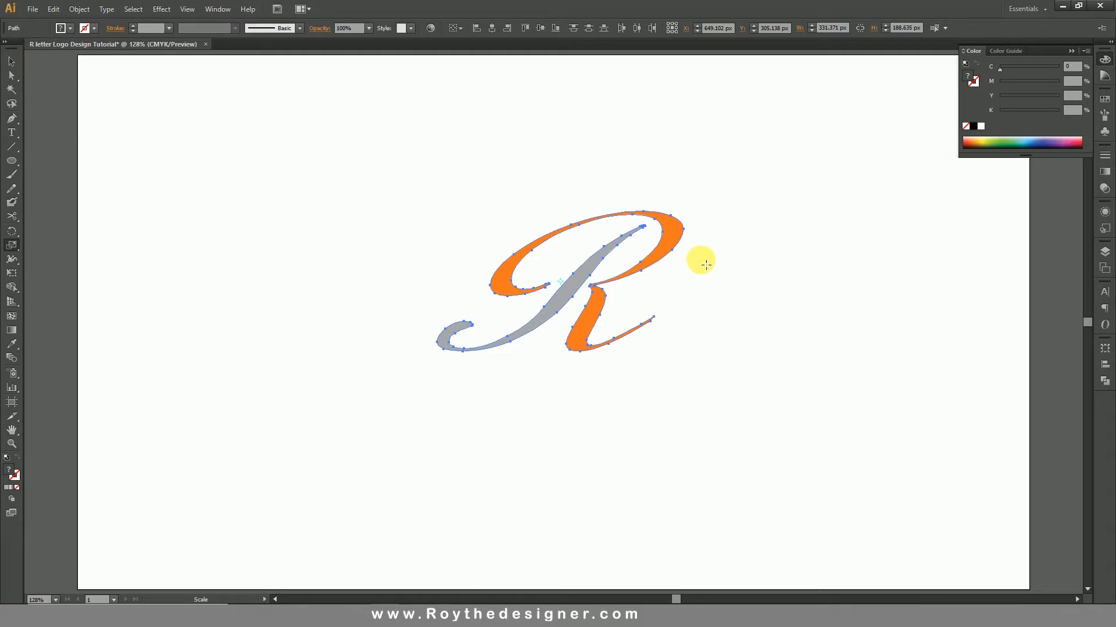
left_click(12, 61)
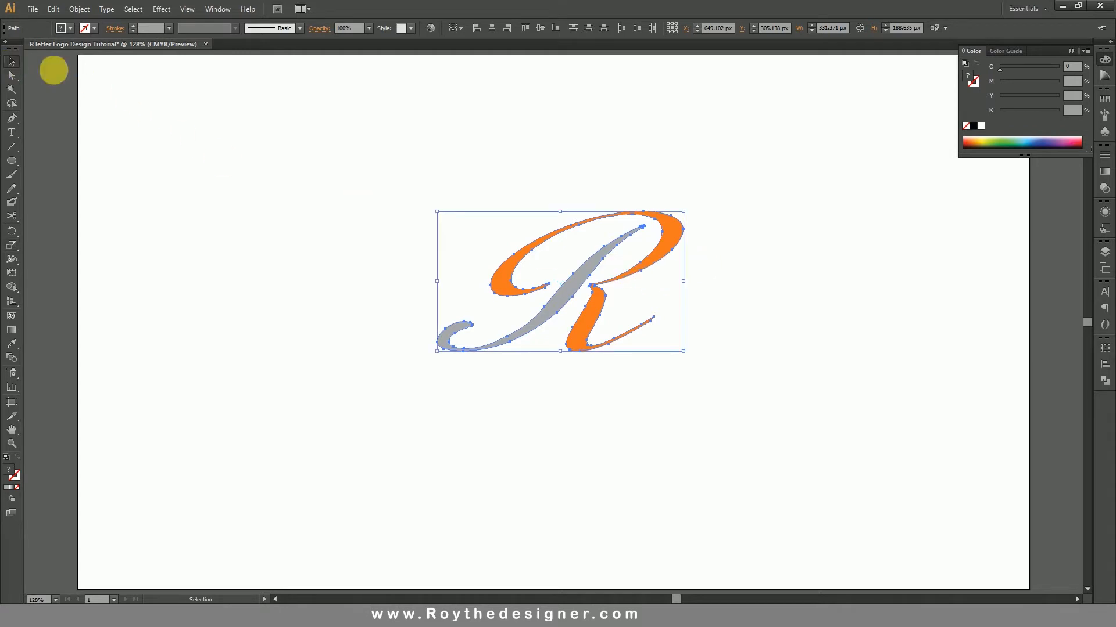
left_click(481, 154)
Copy the orange bowl-and-leg path and paste the duplicate in back at the same position.
left_click(664, 258)
left_click(630, 265)
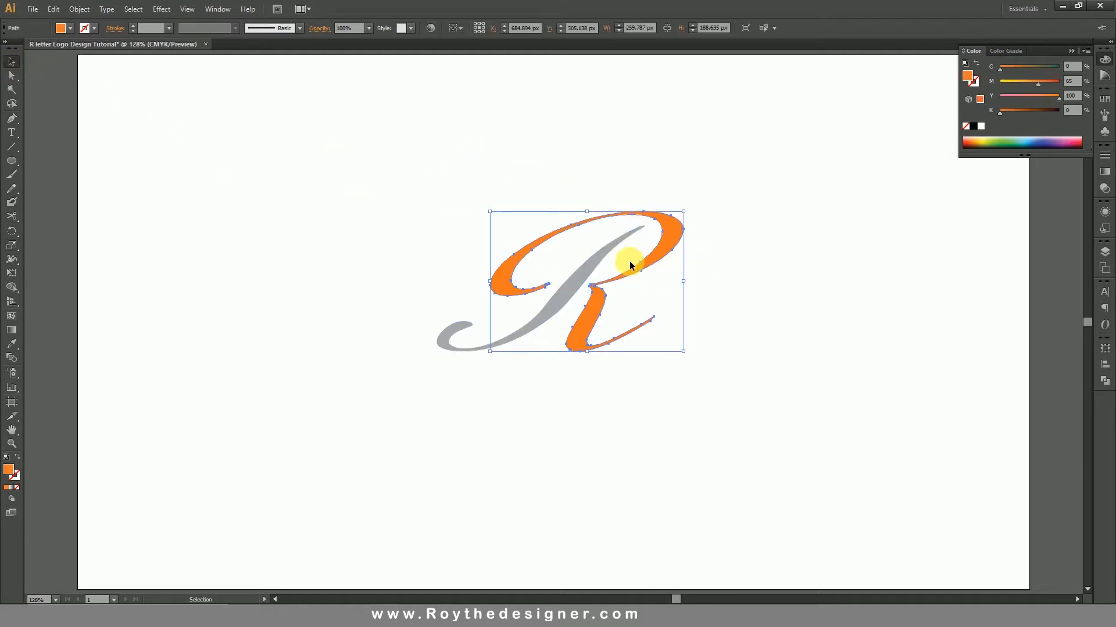
left_click(79, 9)
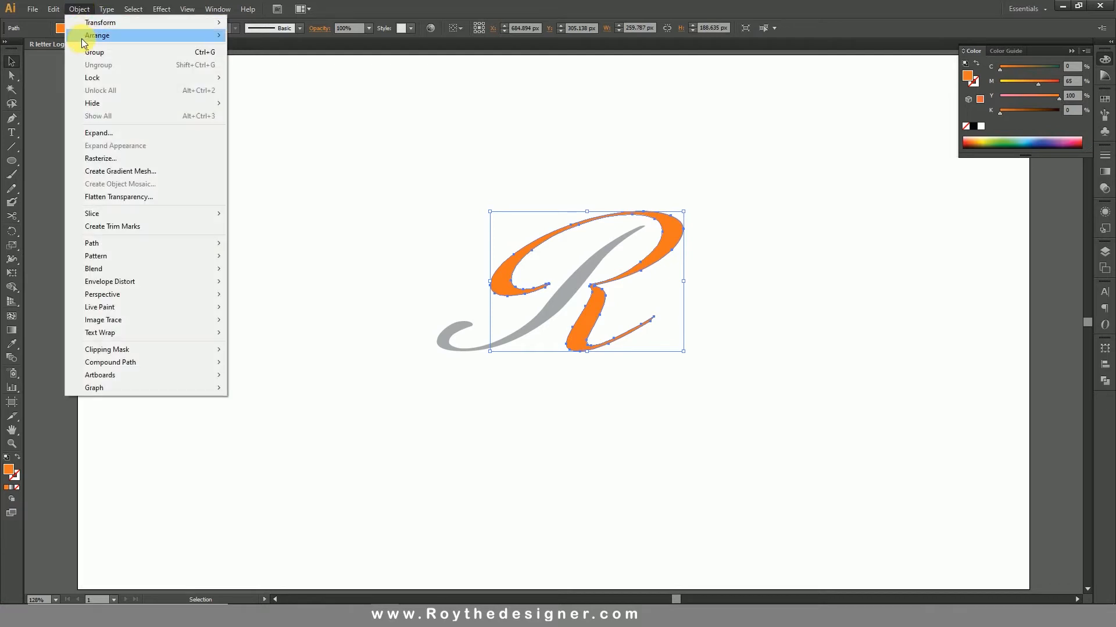
mouse_move(54, 8)
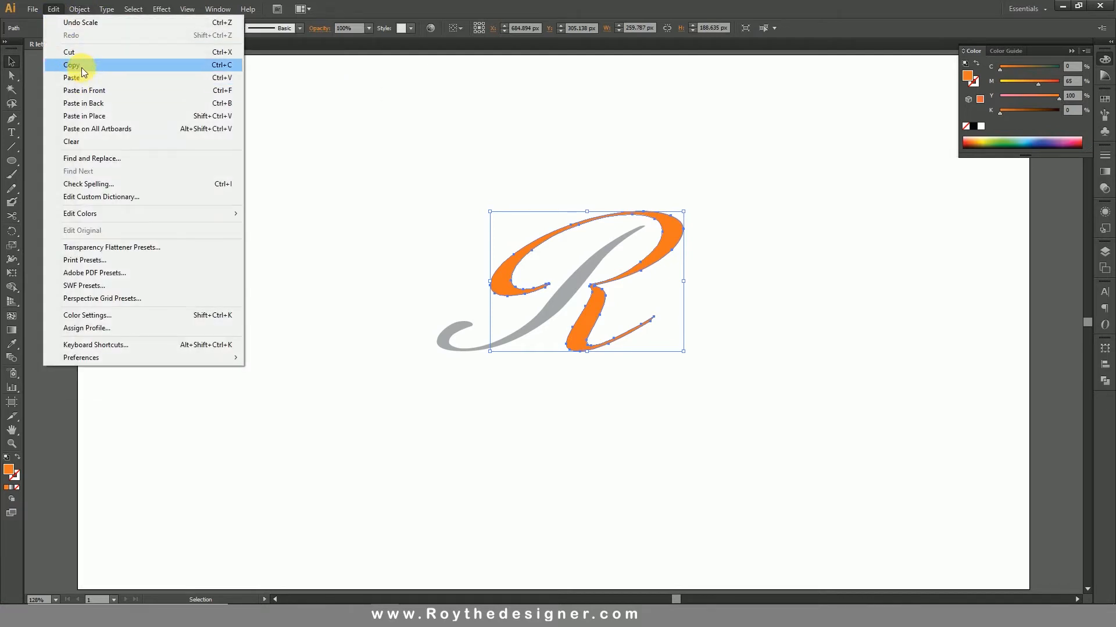
left_click(80, 65)
left_click(53, 9)
left_click(100, 108)
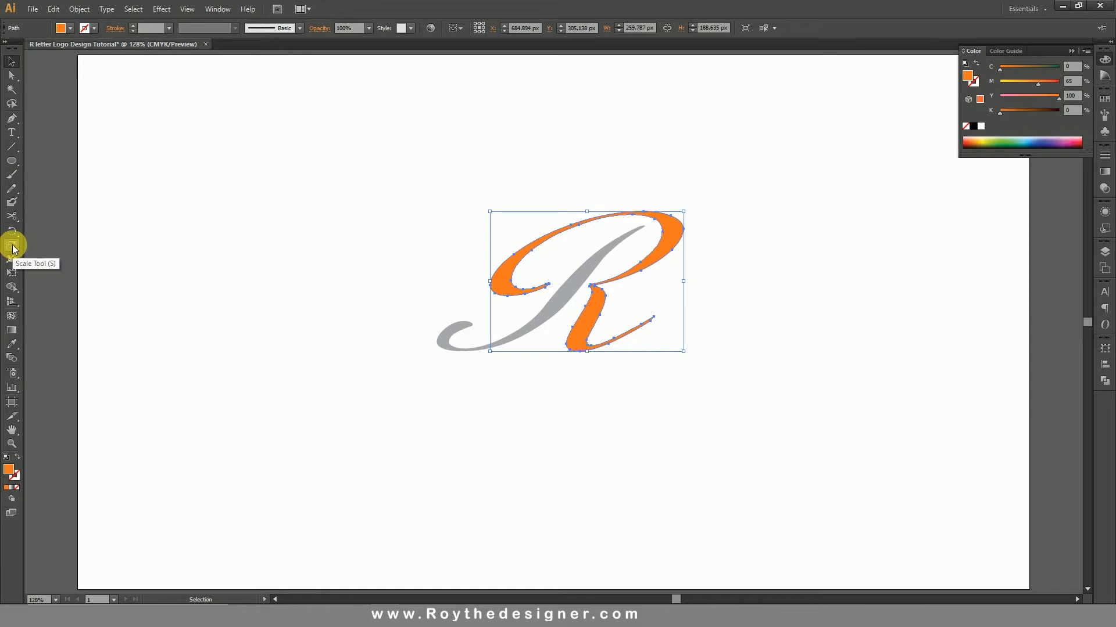
Scale the orange copy from the foot of the R's leg to about 266 px wide and 166 px high.
left_click(12, 247)
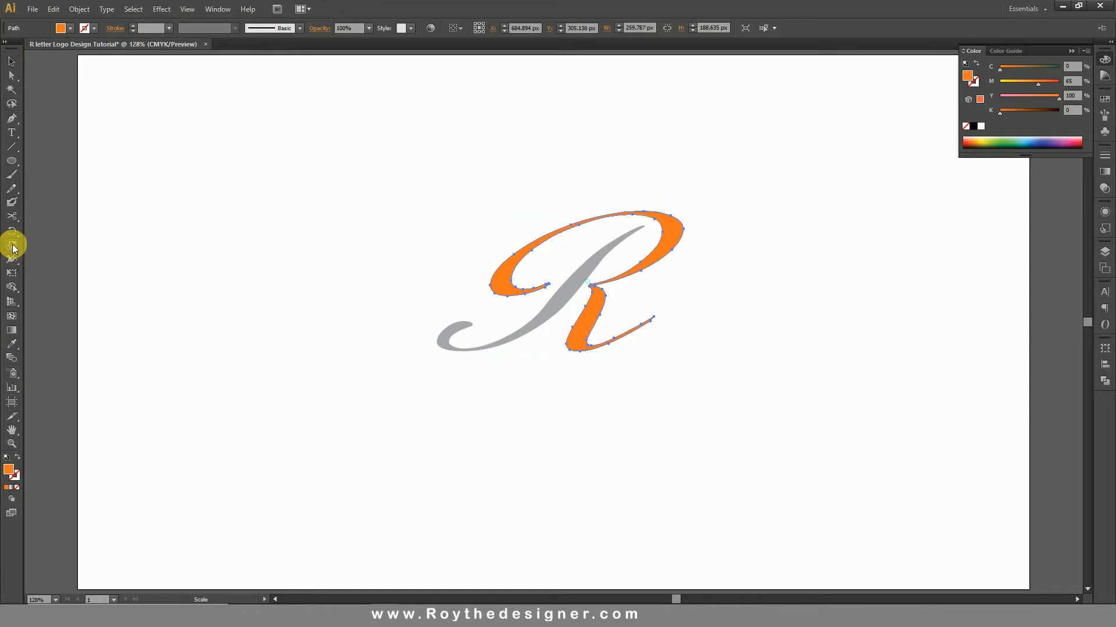
left_click(580, 352)
left_click_drag(698, 230, 700, 244)
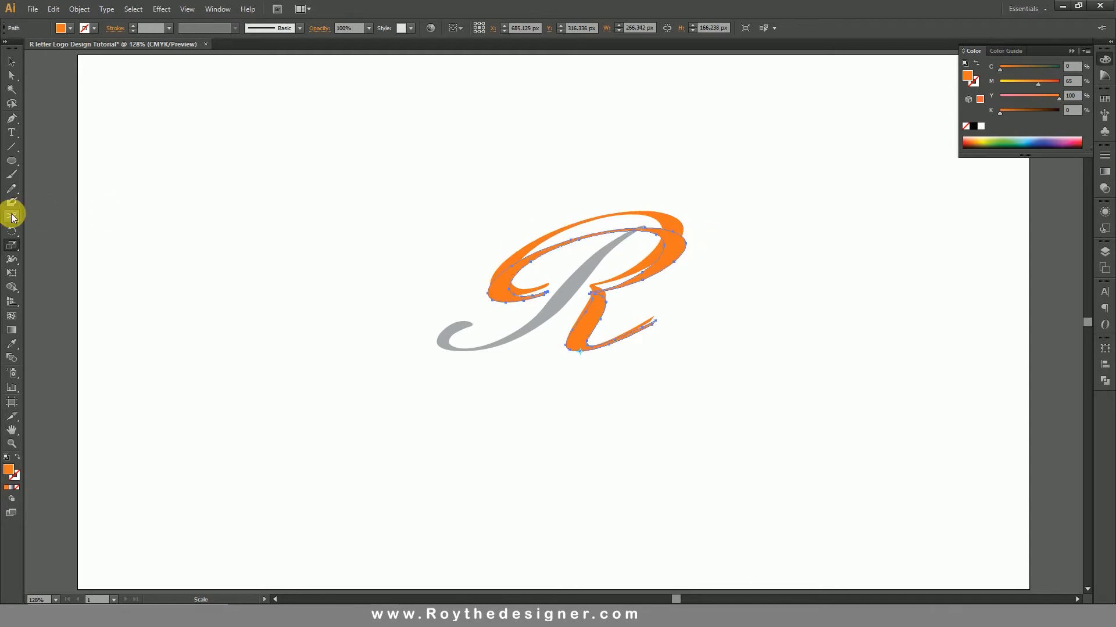
Rotate the orange copy of the bowl-and-leg slightly clockwise about the foot of the R's leg.
left_click(15, 246)
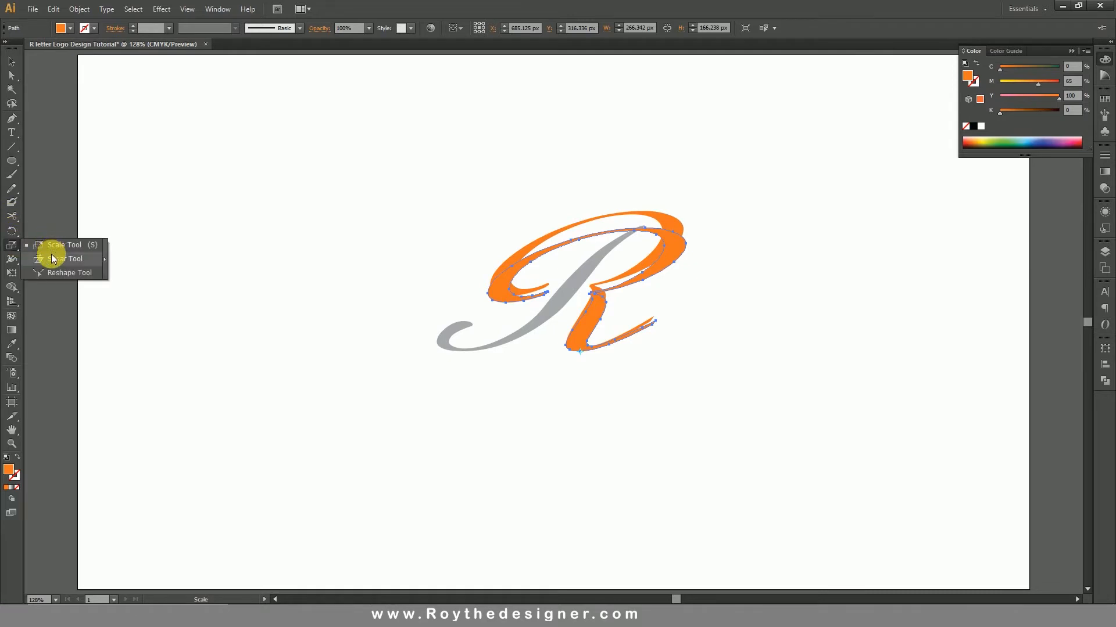
left_click(11, 230)
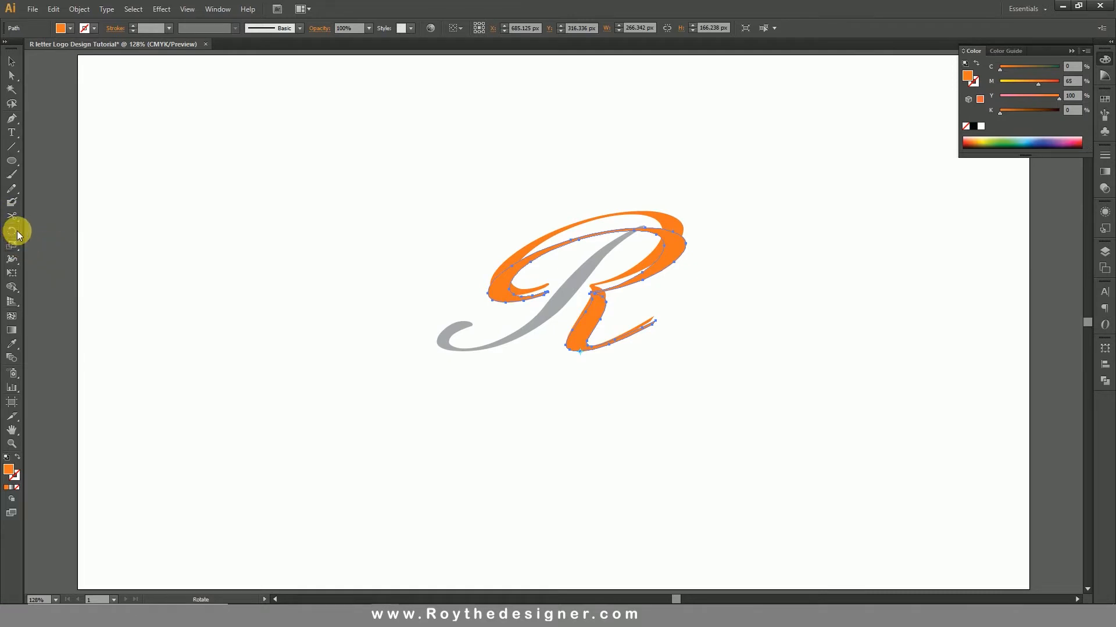
left_click(580, 352)
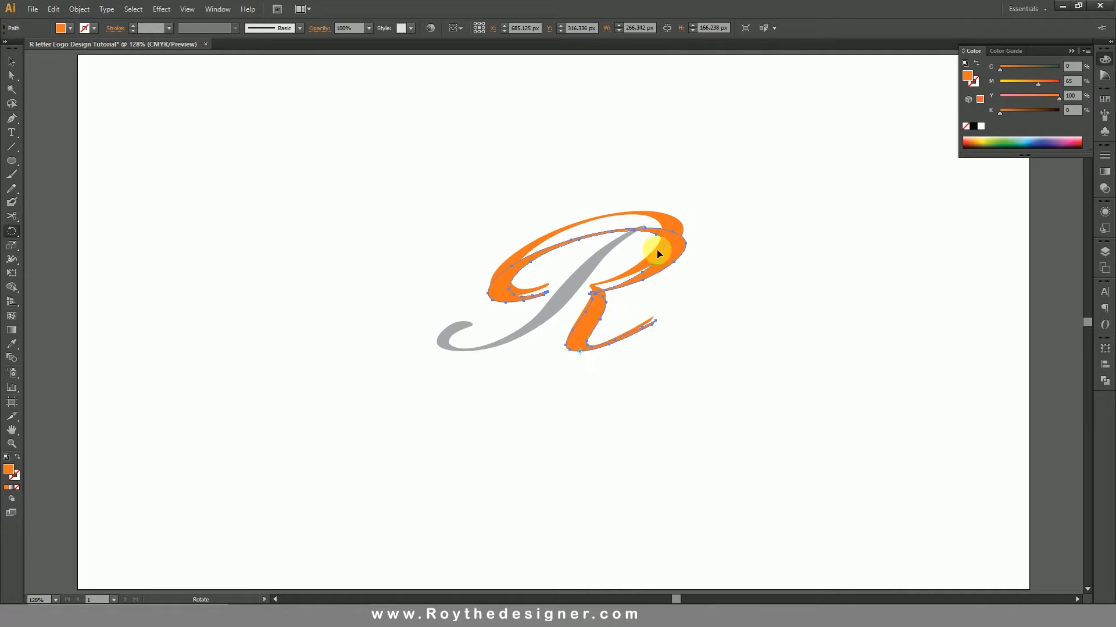
left_click_drag(680, 200, 703, 206)
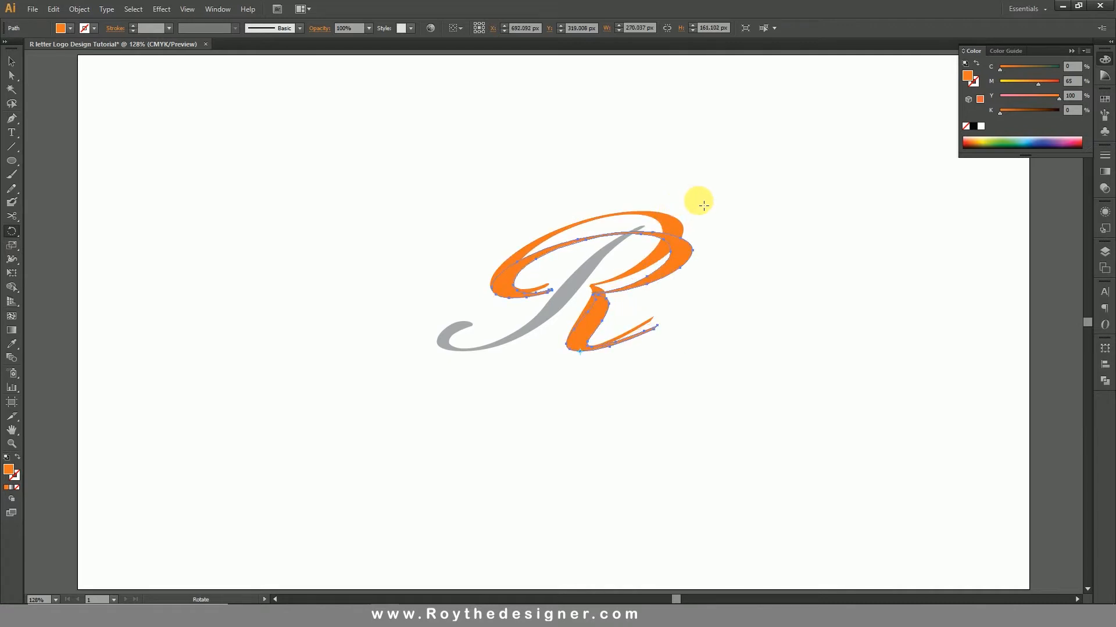
Nudge the rotated bowl-and-leg copy up by about 9 px.
left_click(12, 61)
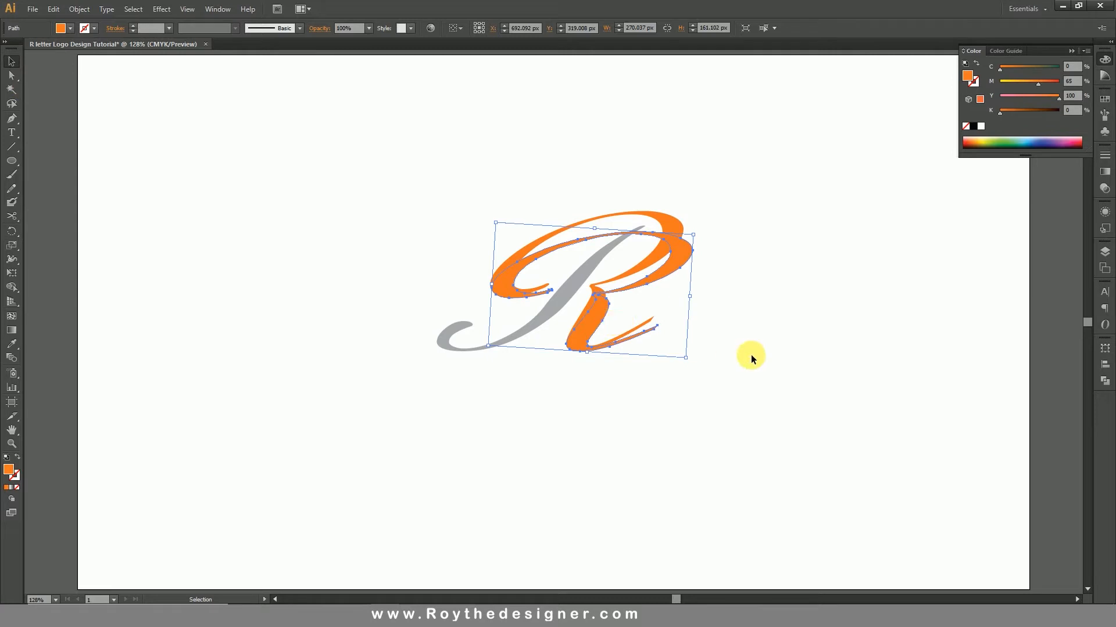
key("Up")
key("Up")
key("Up")
key("Up")
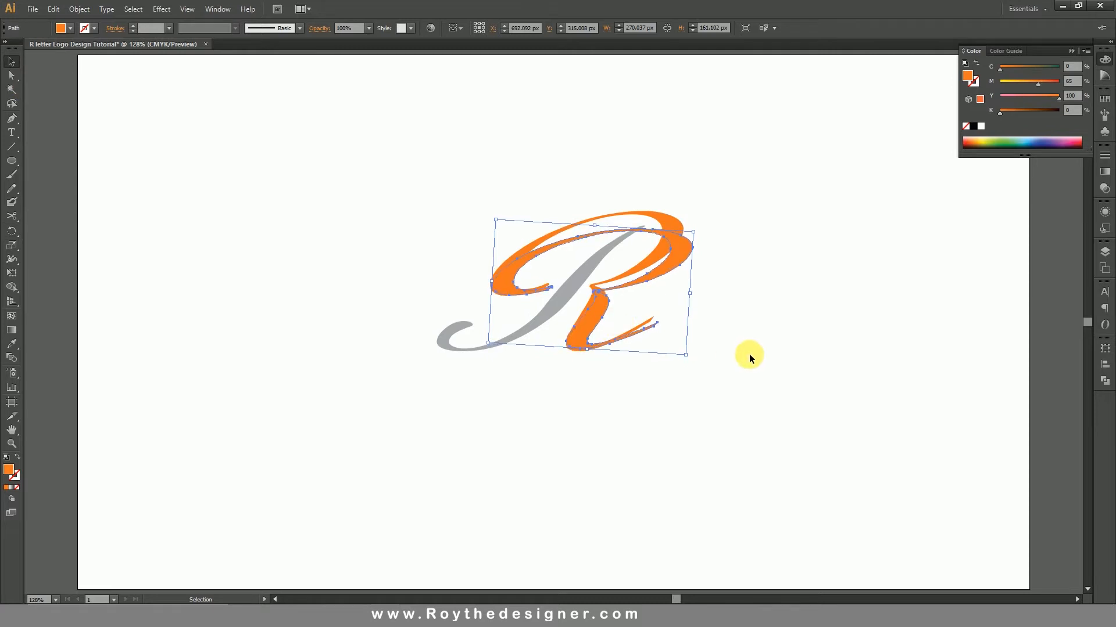
key("Up")
key("Up")
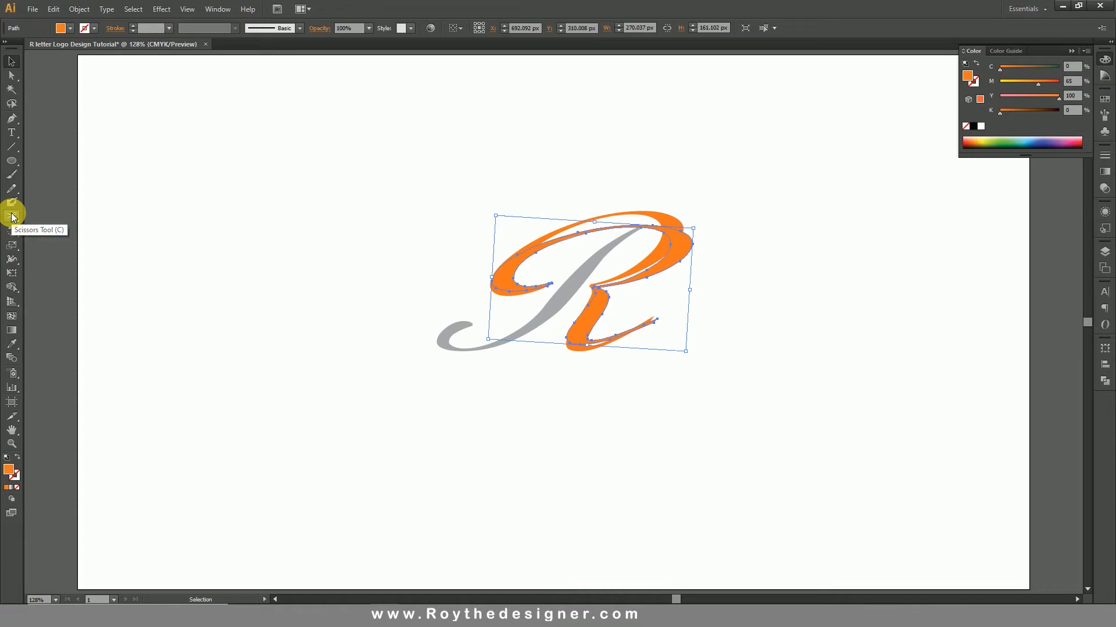
Recolor the bowl-and-leg copy with the gray sampled from the diagonal stem, then deselect it.
left_click_drag(11, 343, 75, 344)
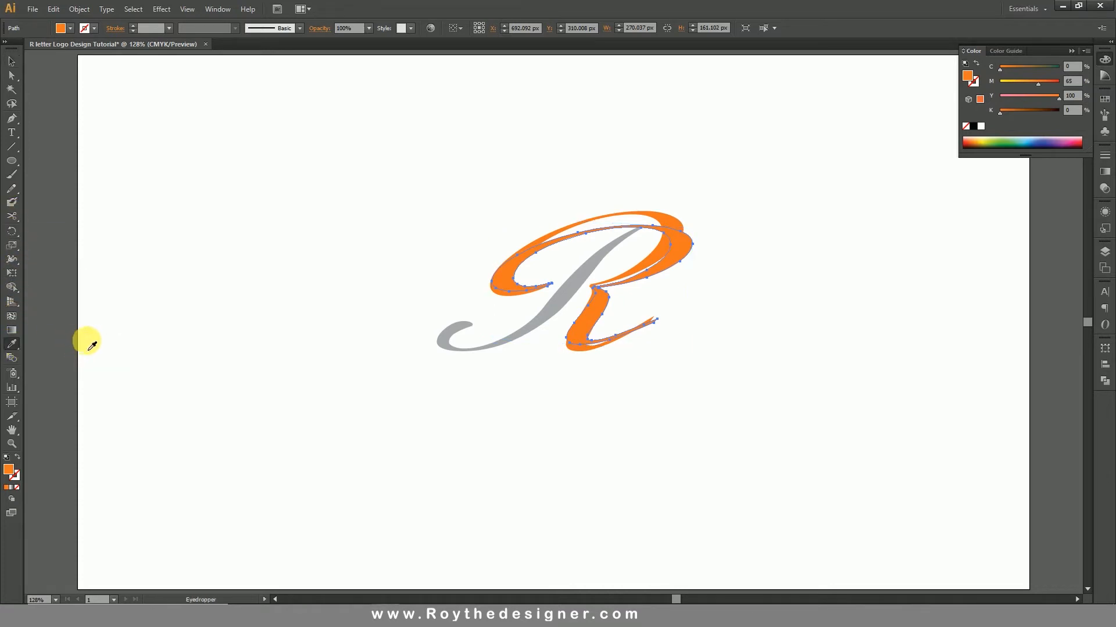
left_click(602, 255)
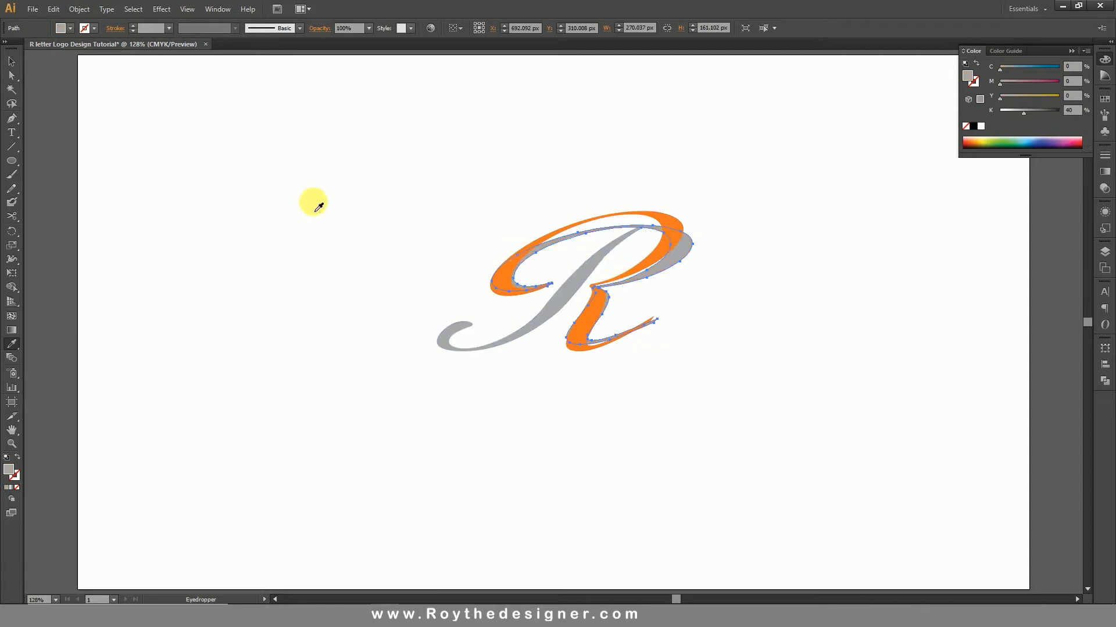
left_click(11, 63)
left_click(473, 170)
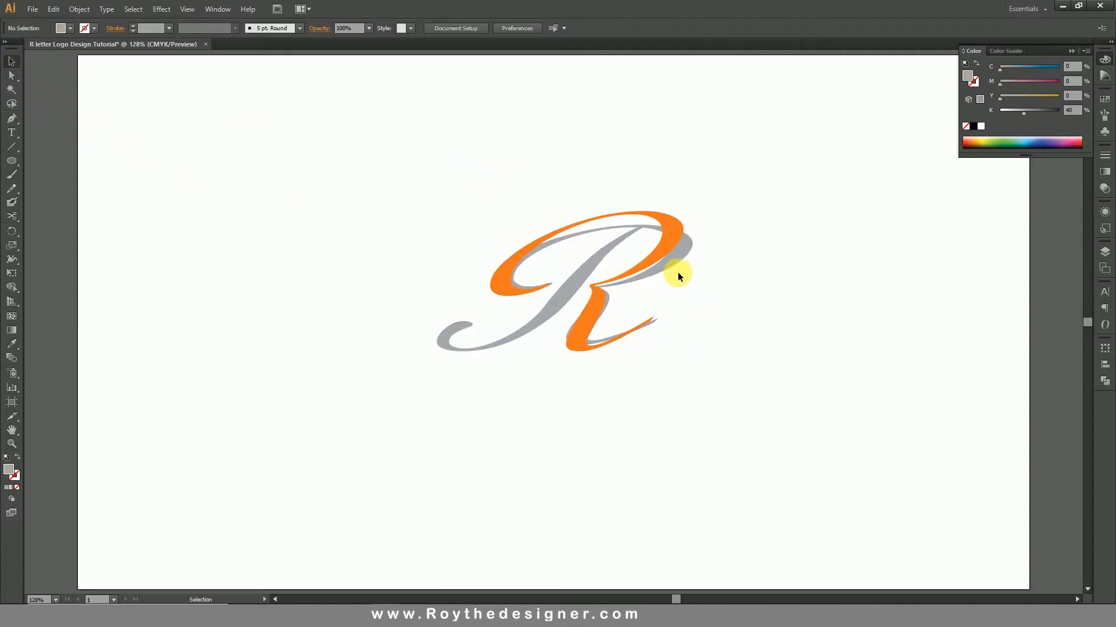
Copy the gray diagonal stem and paste the duplicate in front at the same position.
left_click(617, 248)
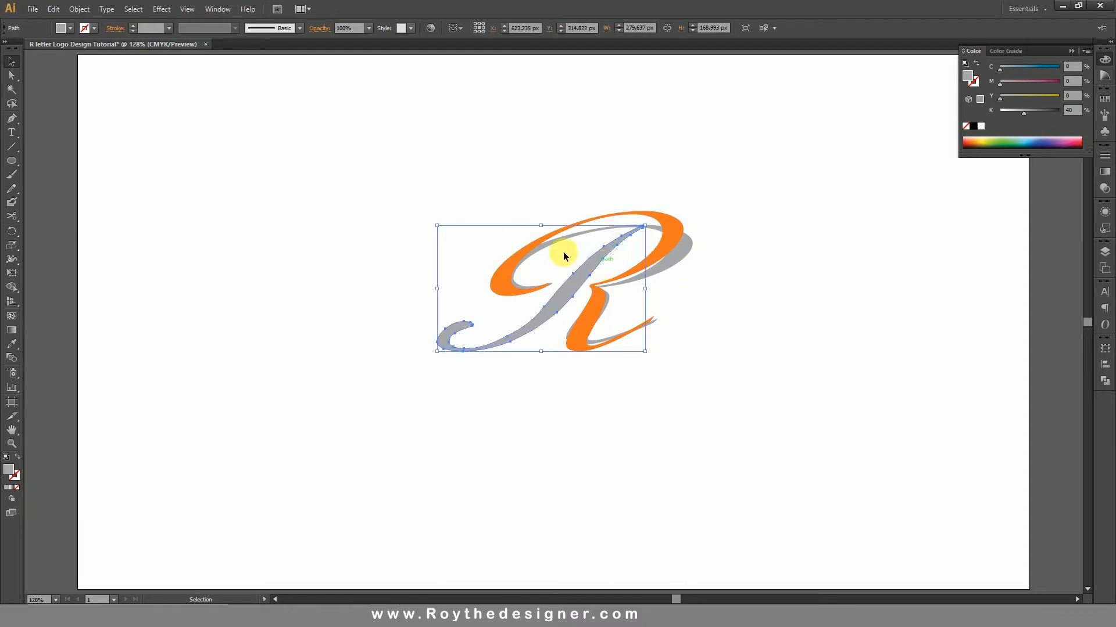
left_click(77, 9)
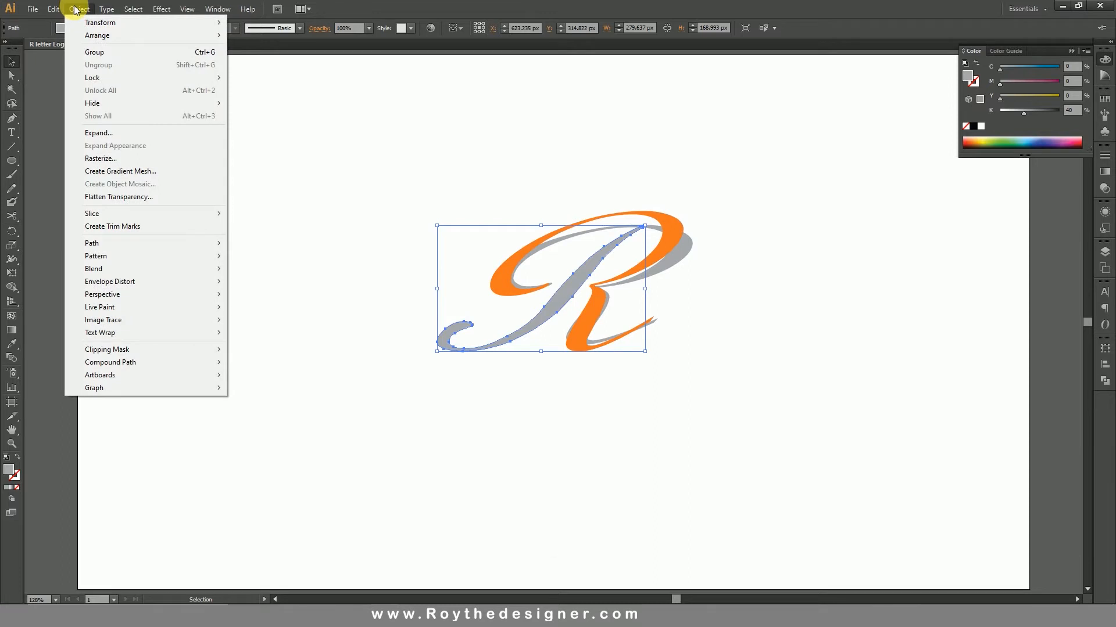
left_click(53, 9)
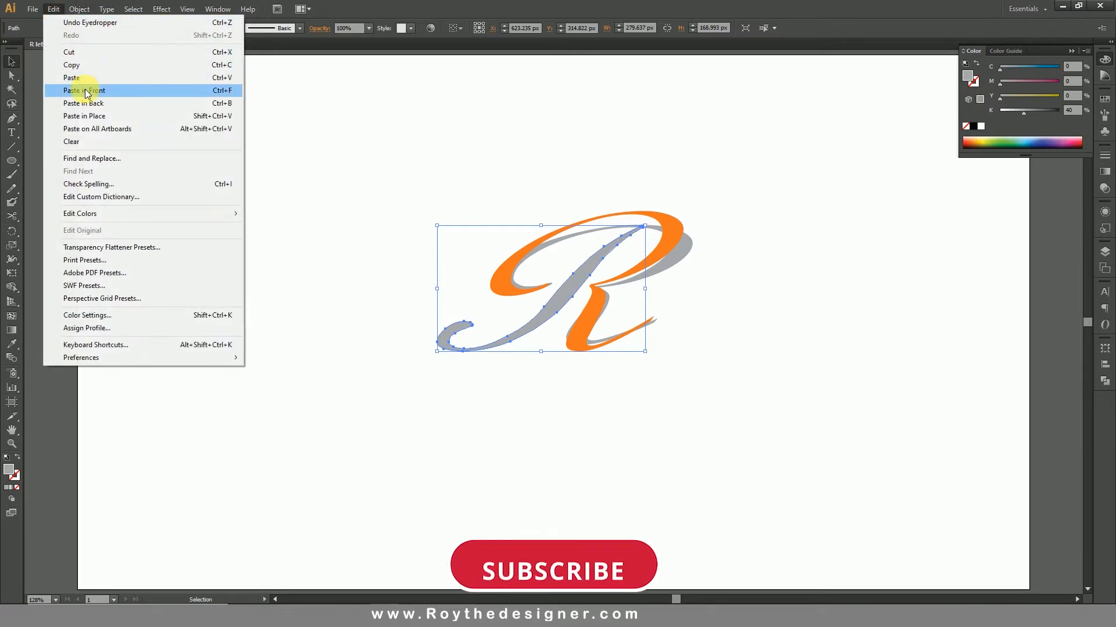
left_click(73, 63)
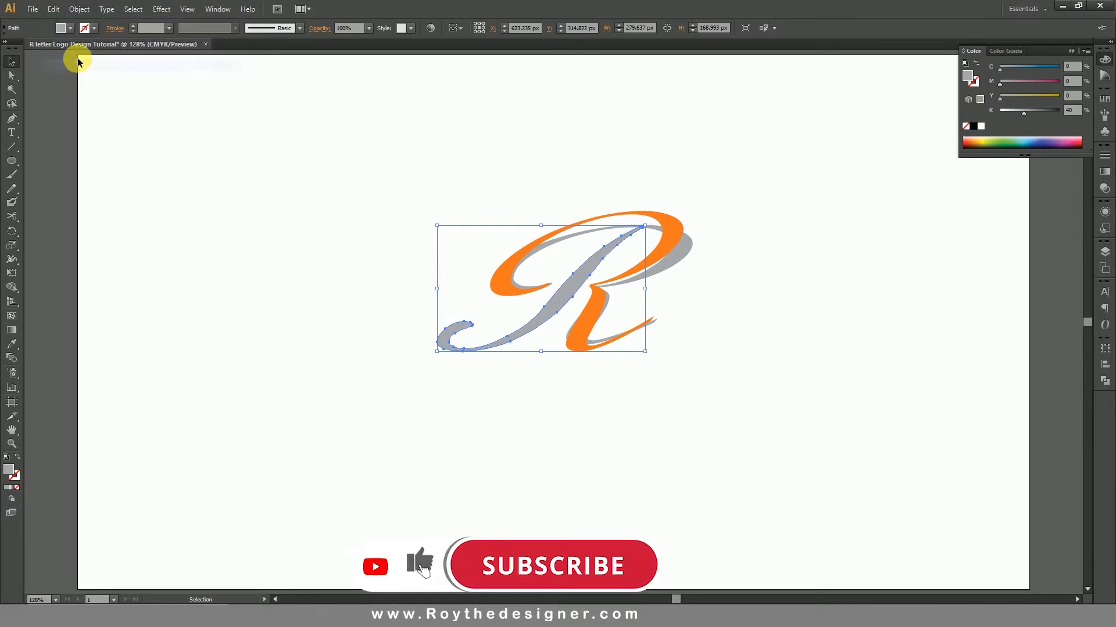
left_click(59, 11)
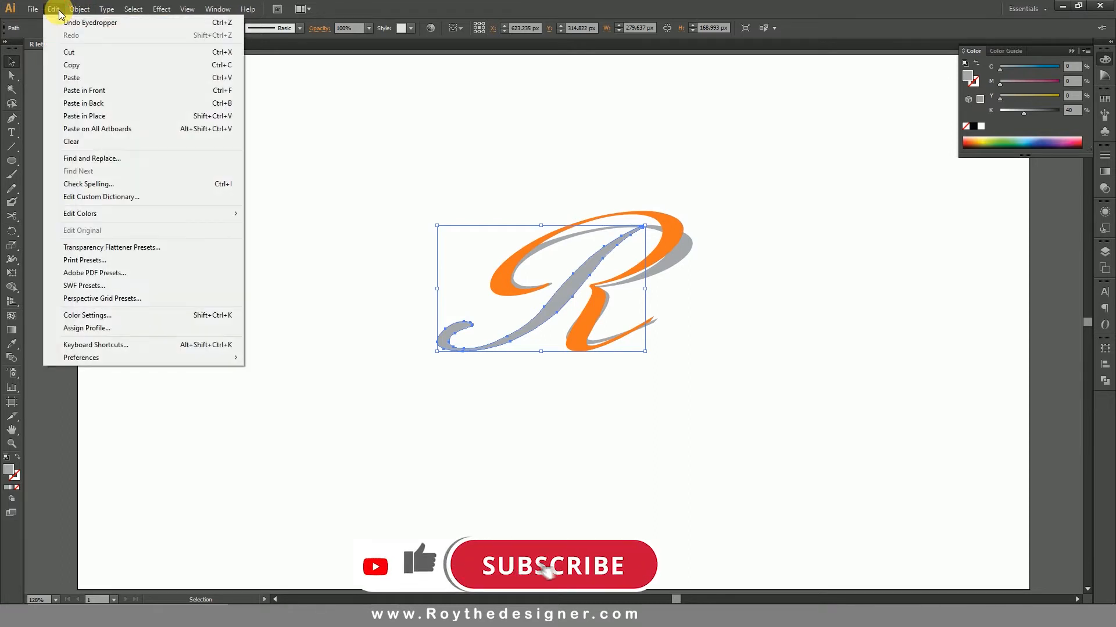
left_click(95, 92)
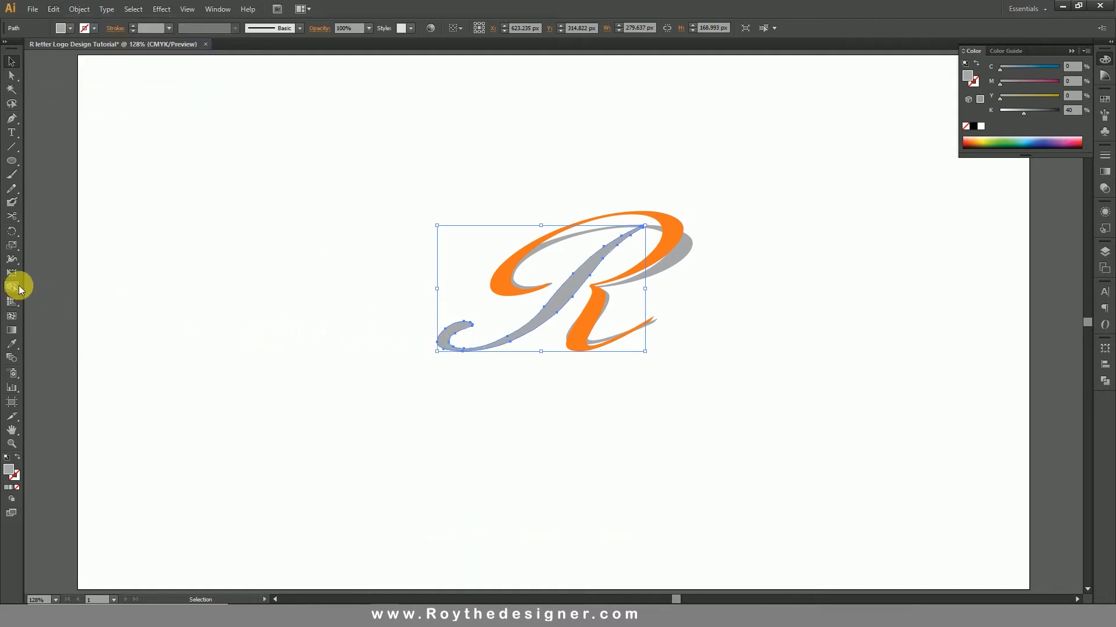
Scale the stem copy from the bottom of its lower curl to about 278 px wide and 185 px high.
left_click(13, 235)
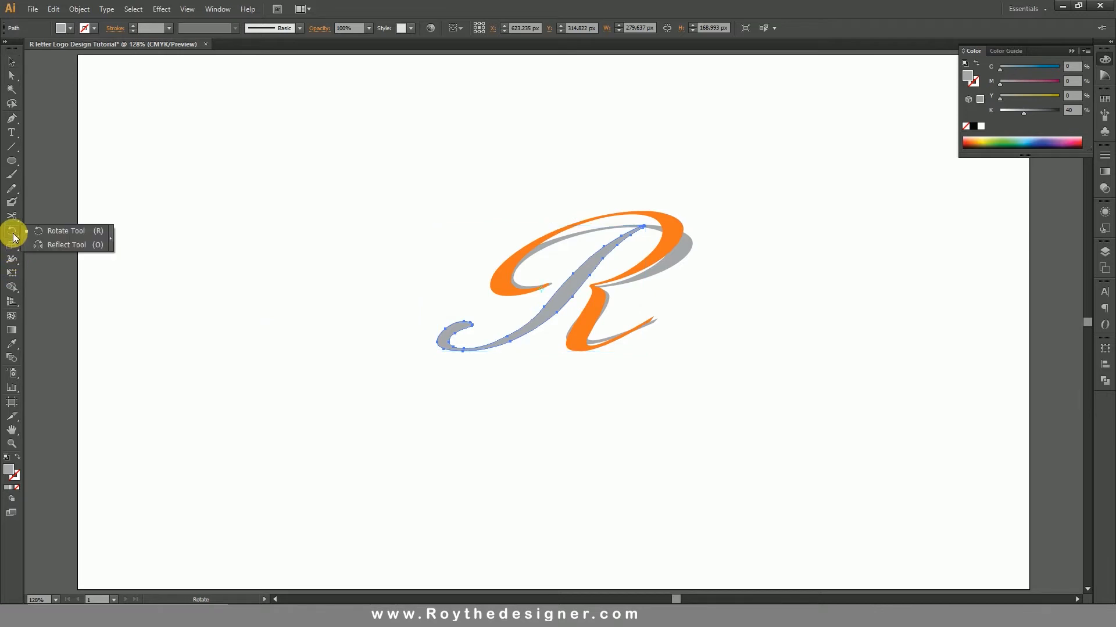
left_click(12, 244)
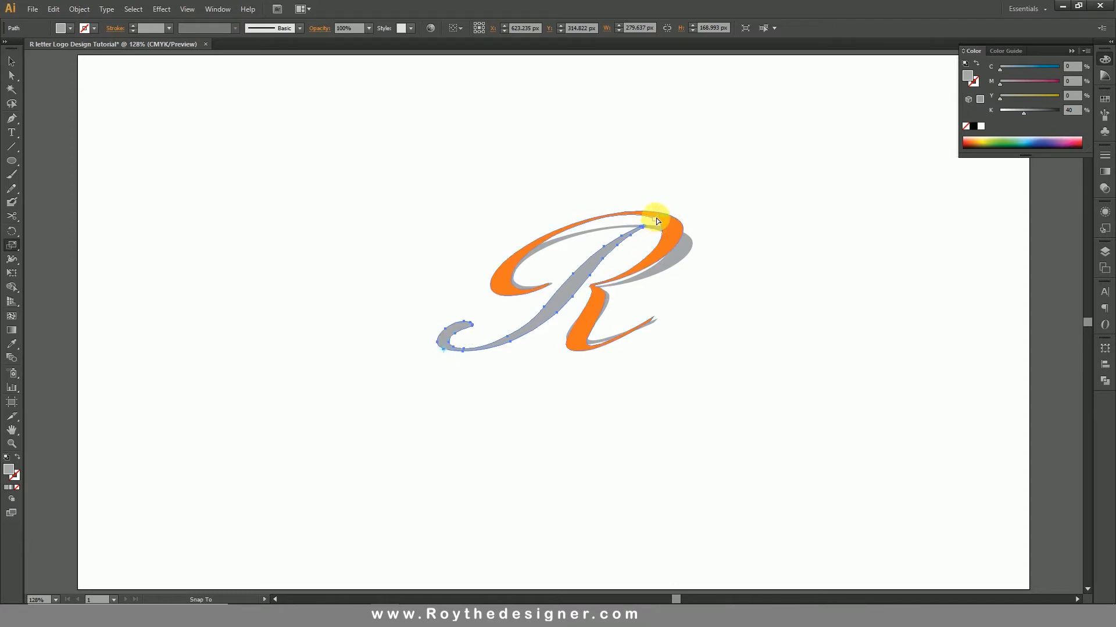
mouse_move(657, 220)
left_mouse_down()
mouse_move(652, 204)
mouse_move(664, 219)
mouse_move(642, 230)
mouse_move(661, 220)
left_mouse_up()
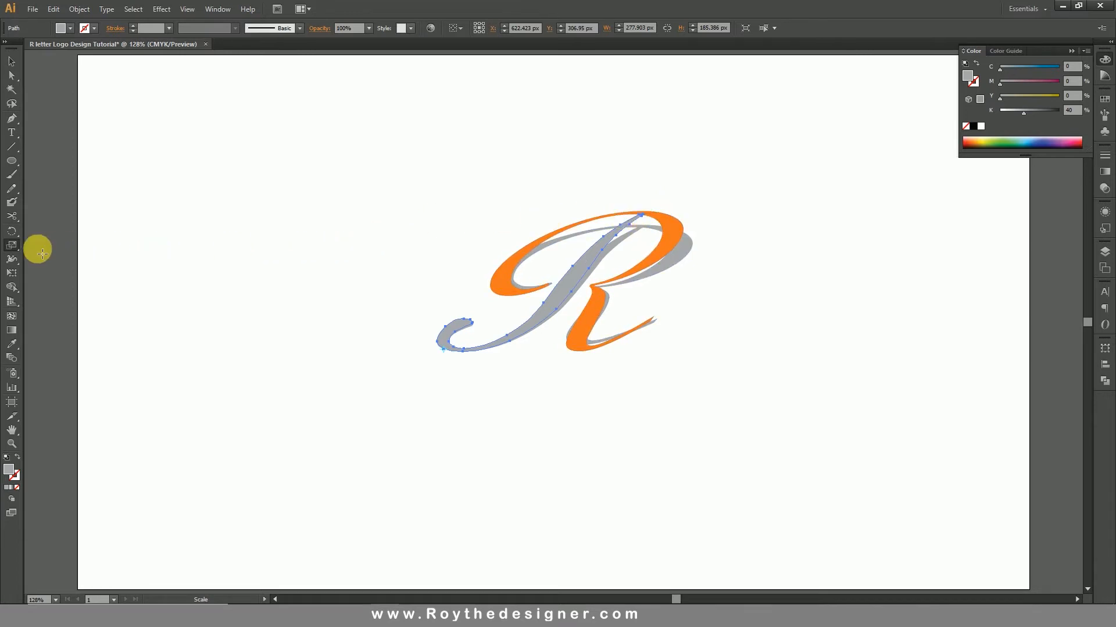
Recolor the scaled stem copy with the orange sampled from the R's bowl and deselect it.
left_click_drag(11, 343, 67, 343)
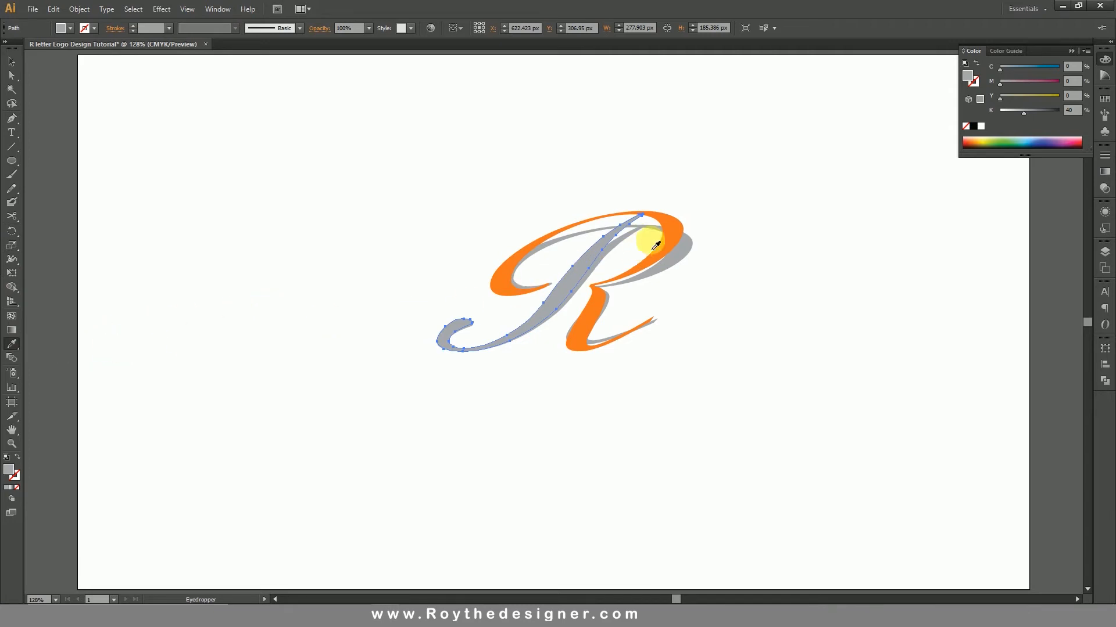
left_click(666, 224)
left_click(12, 61)
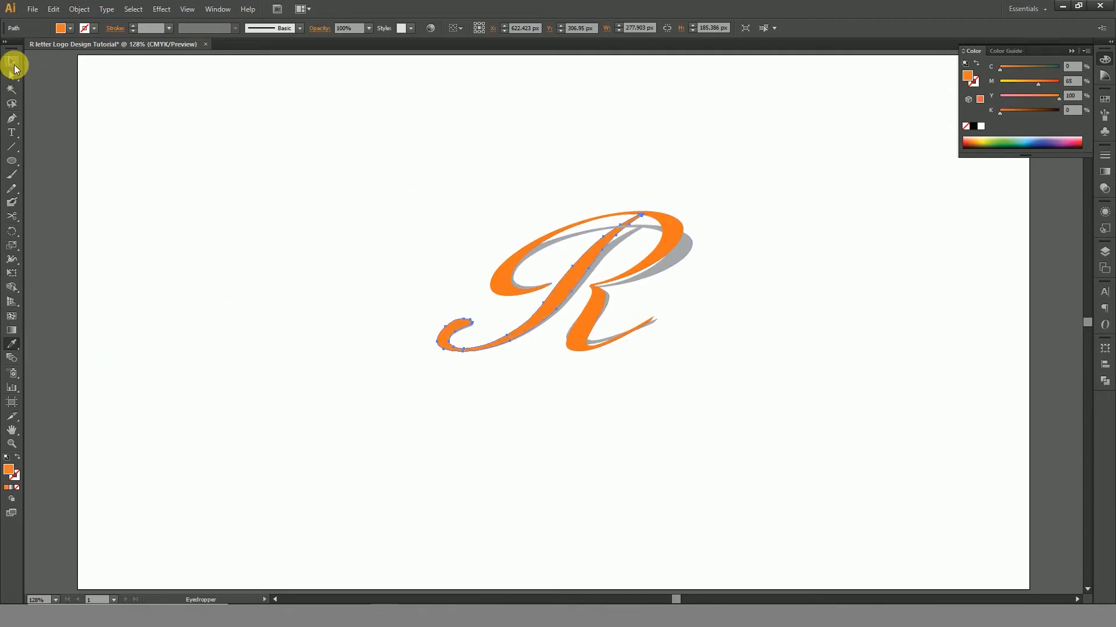
left_click(377, 142)
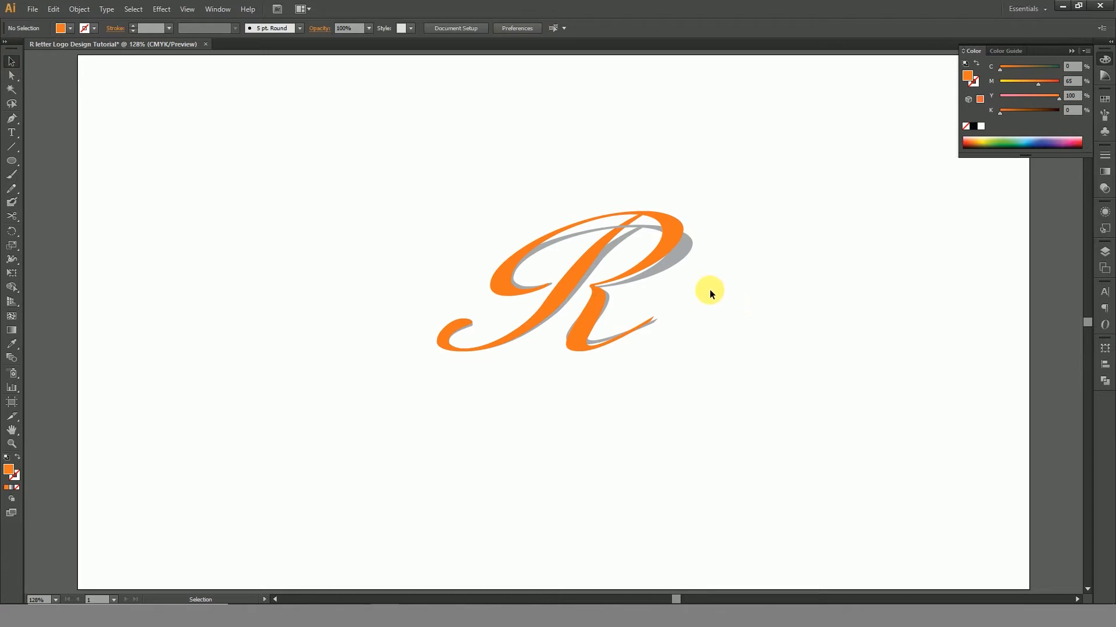
Bring the orange diagonal stem in front of the other paths of the R and clear the selection.
left_click(606, 236)
left_click(755, 236)
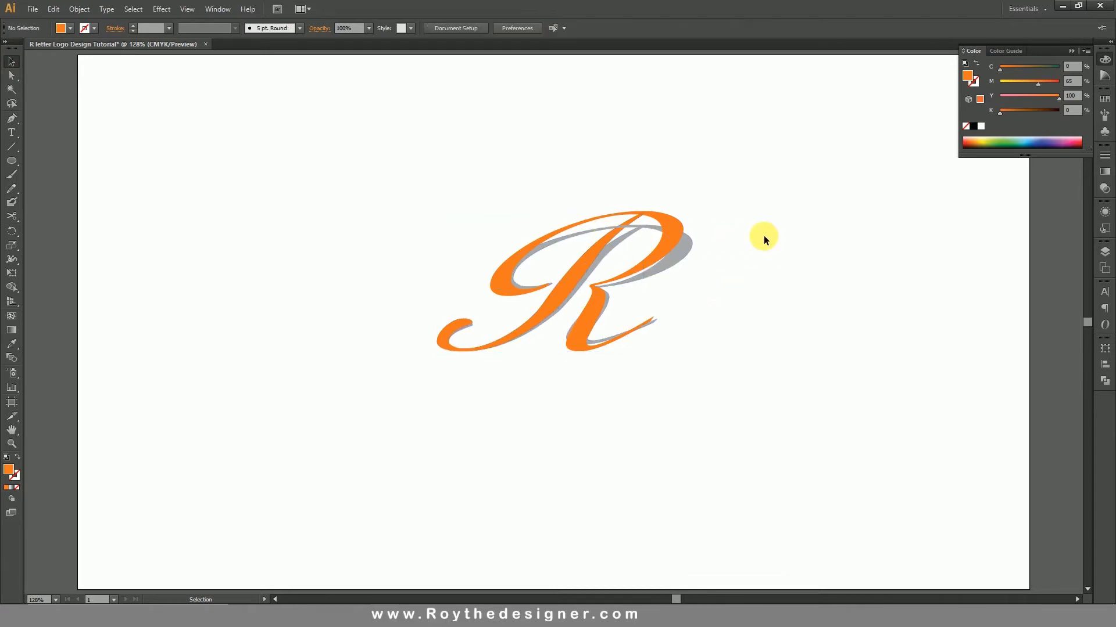
left_click(608, 235)
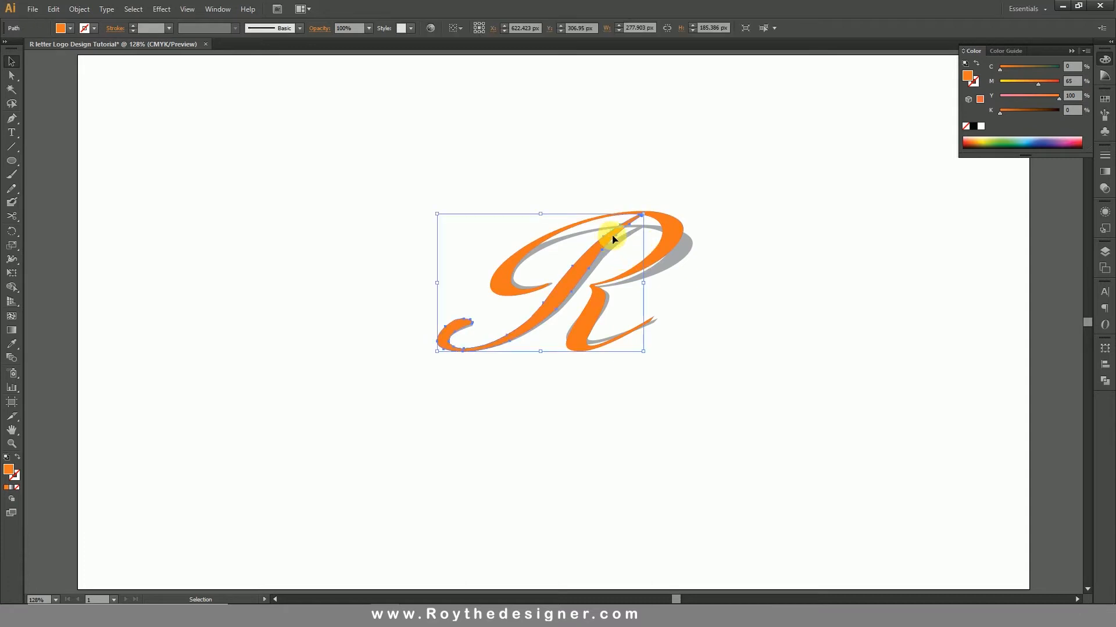
right_click(611, 235)
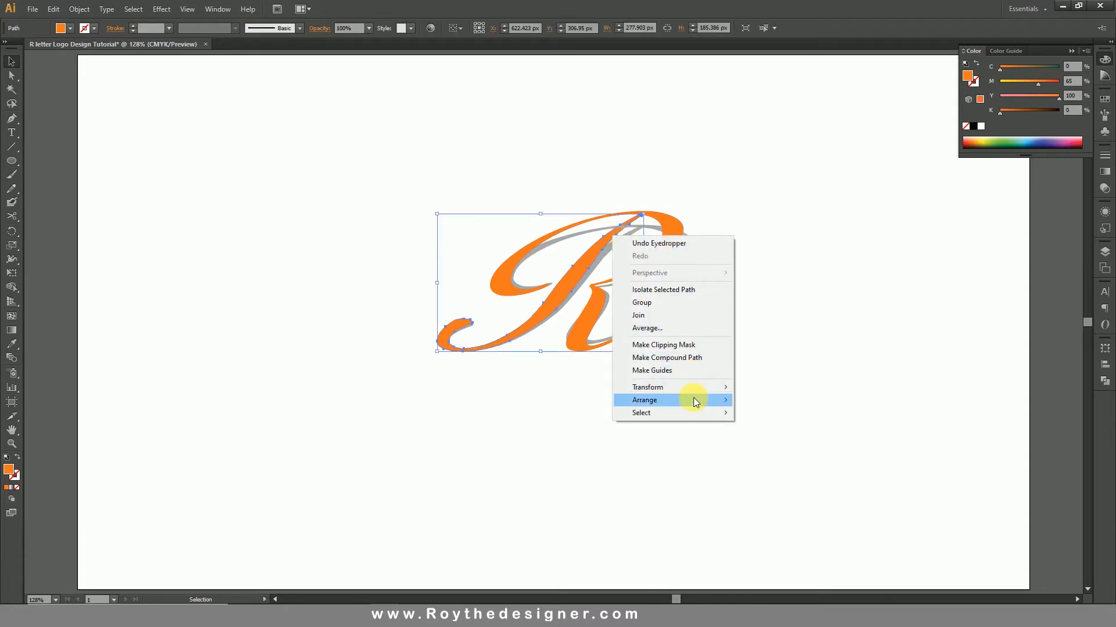
mouse_move(694, 399)
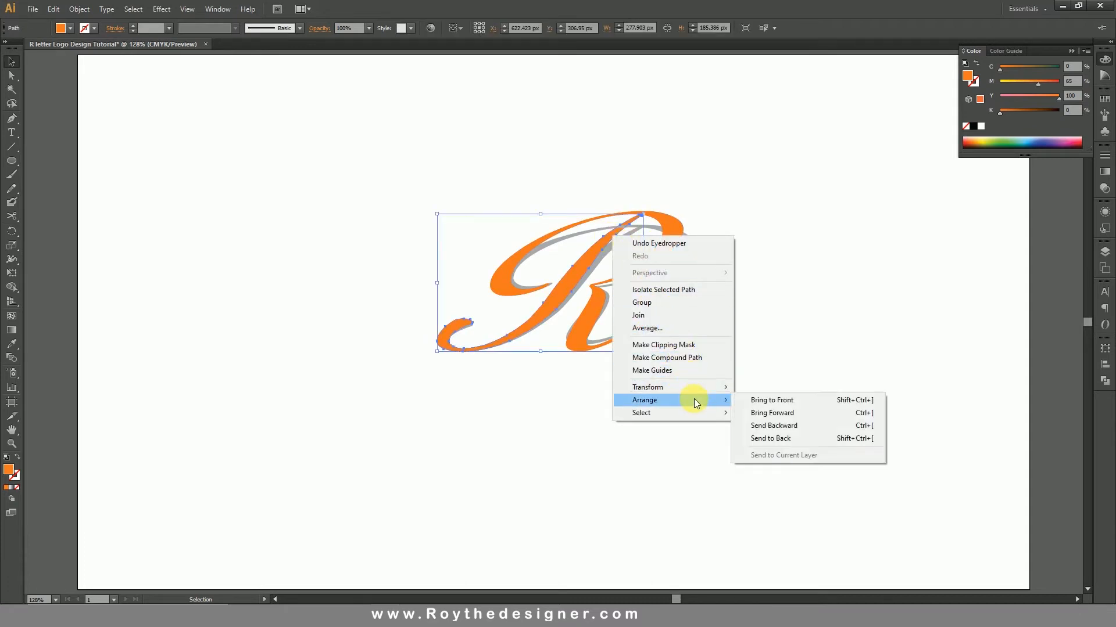
left_click(781, 406)
left_click(719, 253)
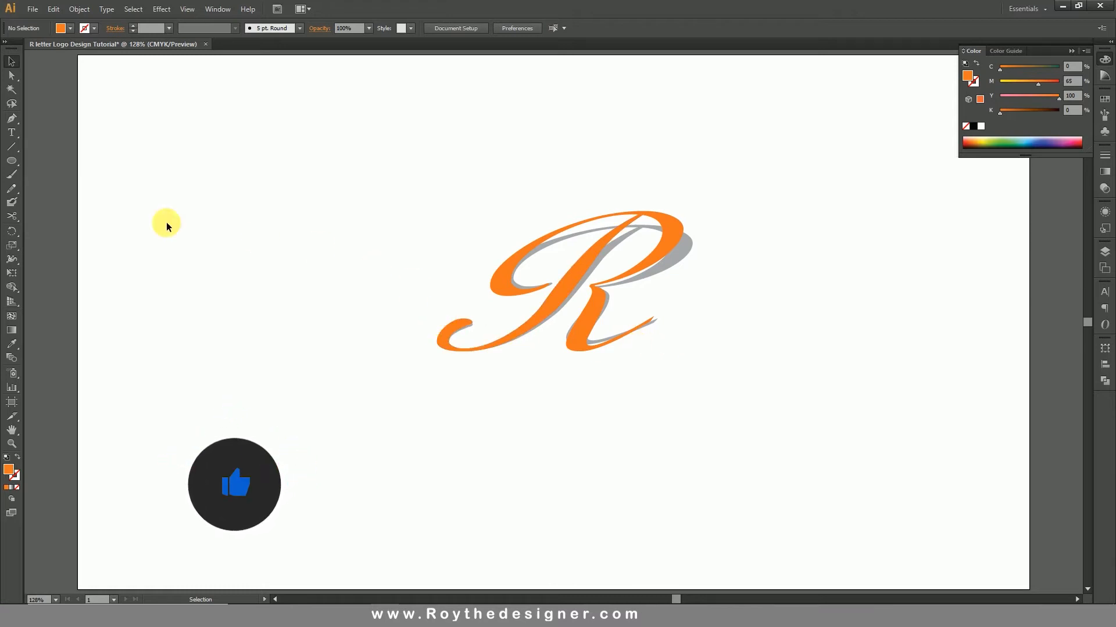
Draw an orange circle about 631 px in diameter centered over the R with the Ellipse tool.
left_click(13, 161)
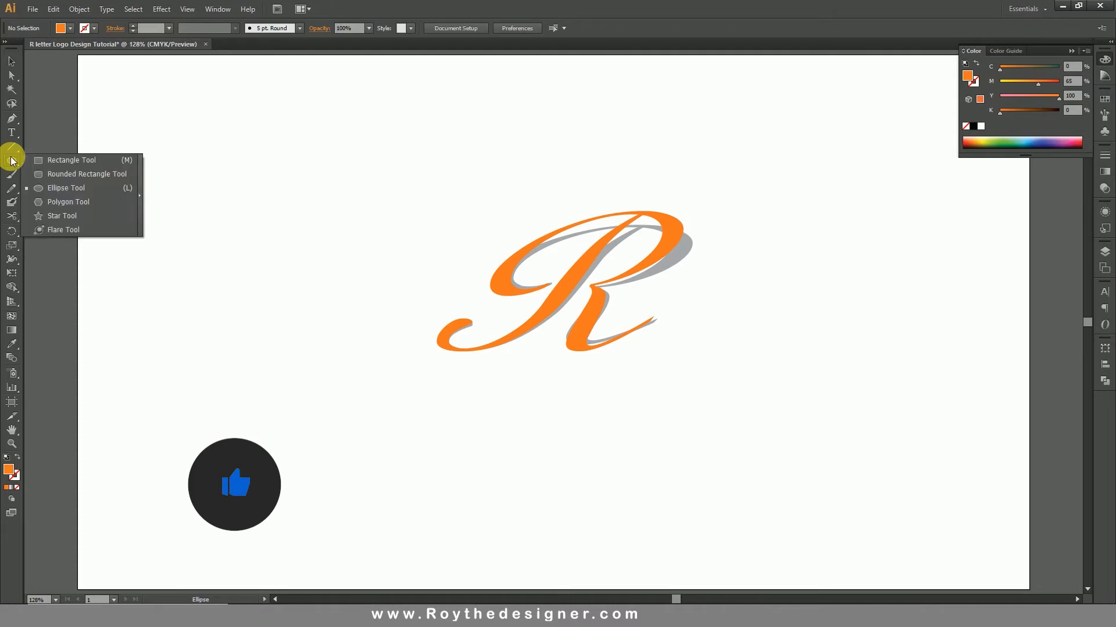
left_click(45, 186)
left_click_drag(576, 287, 805, 369)
left_click(11, 62)
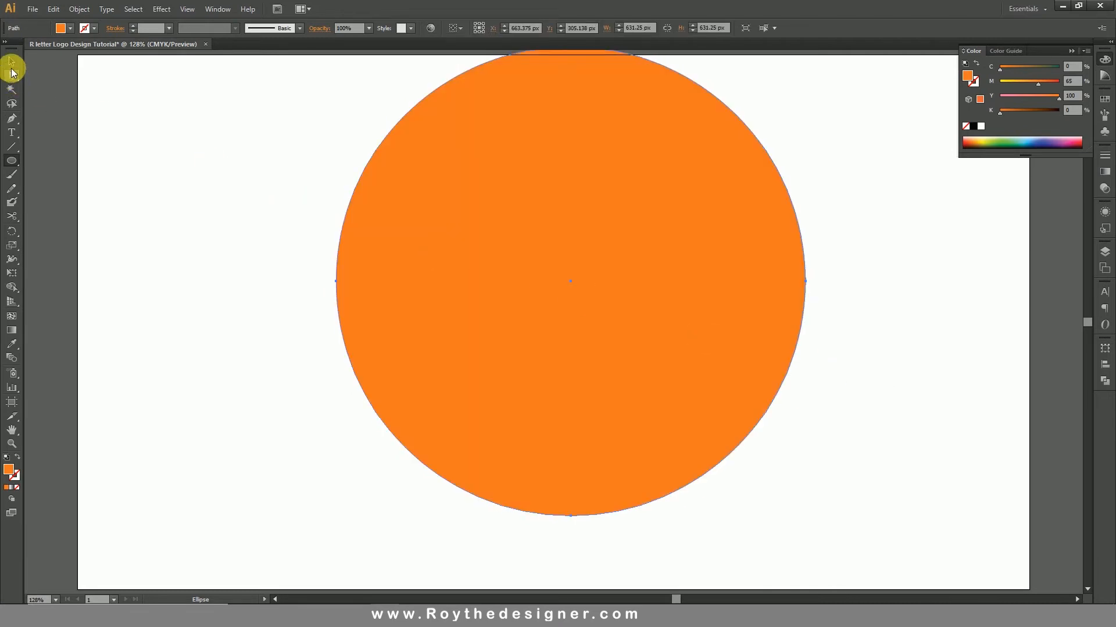
Send the orange circle to the back, behind all the R paths.
right_click(530, 184)
mouse_move(623, 349)
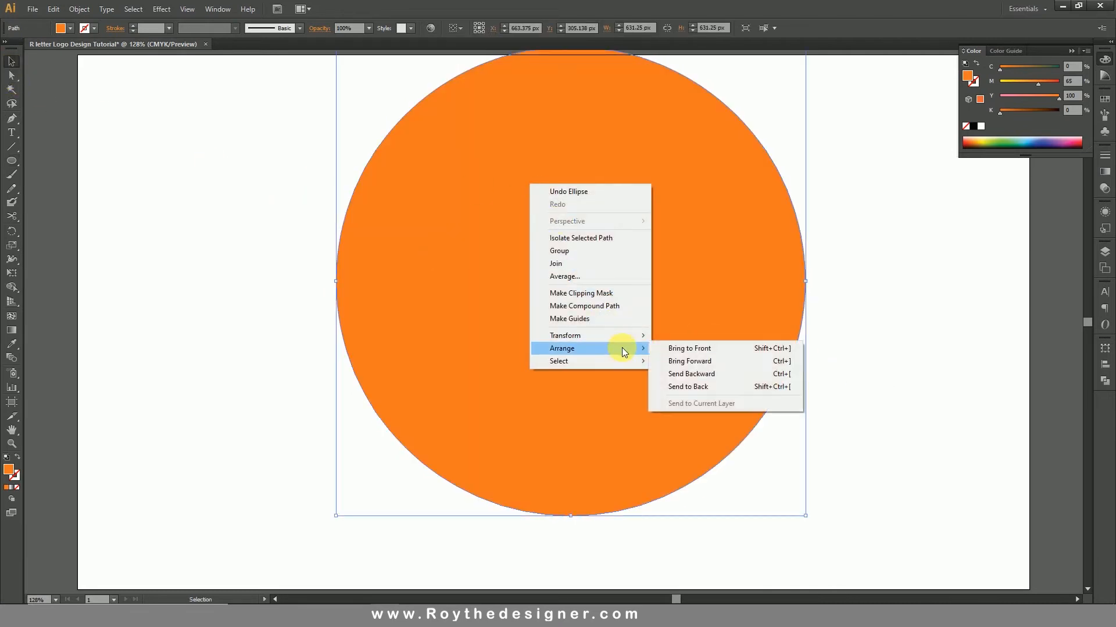
left_click(719, 385)
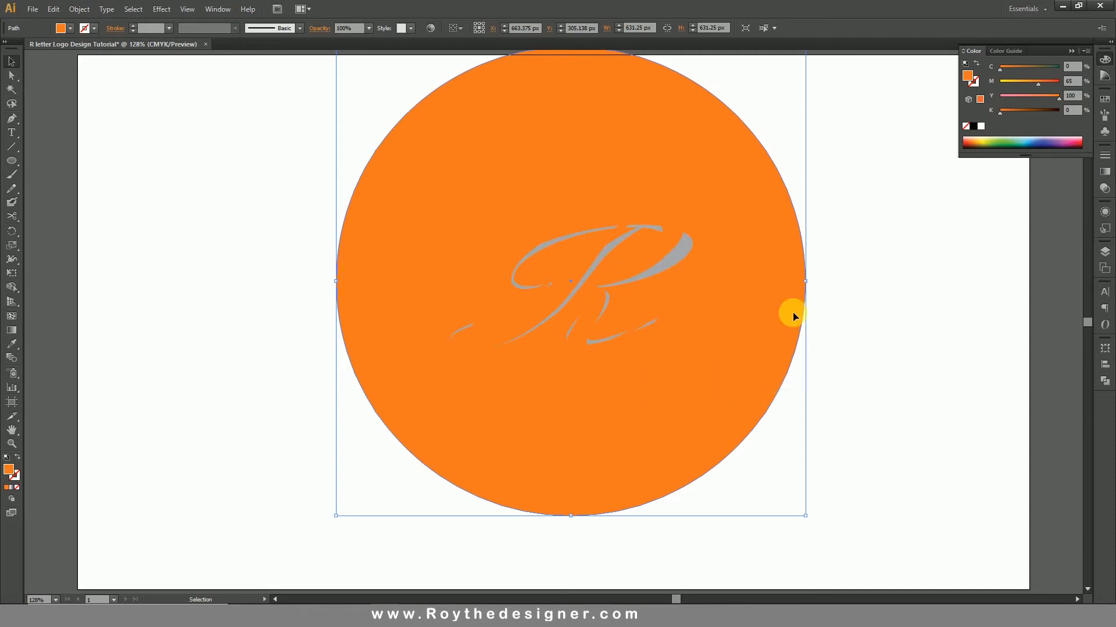
Shrink the circle to about 530 px in diameter and fill it with black.
left_click_drag(809, 286, 722, 315)
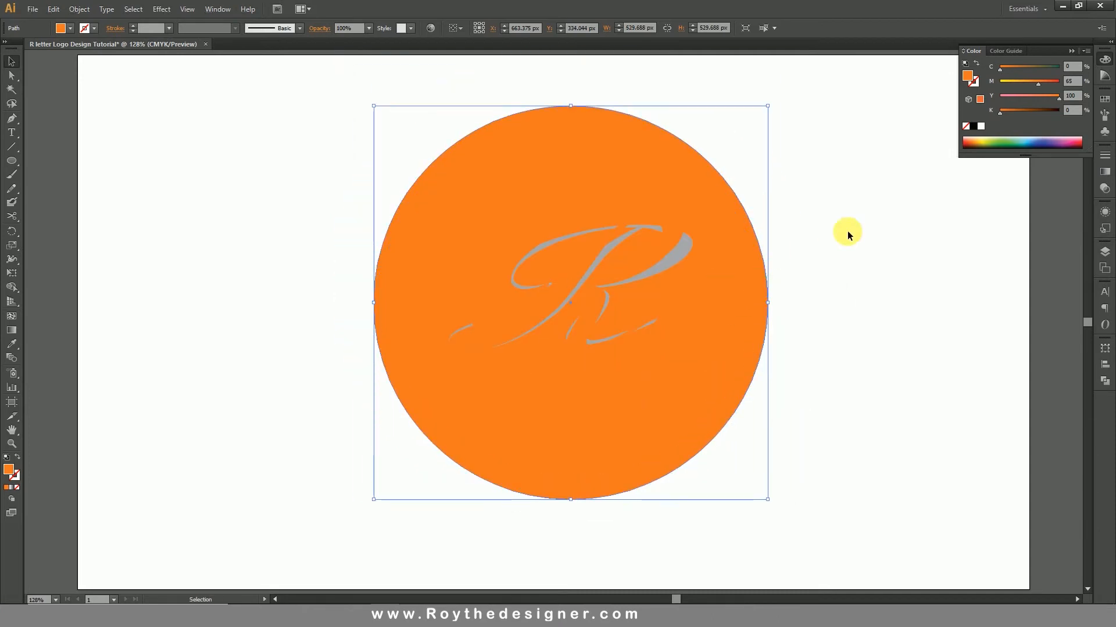
left_click(1035, 114)
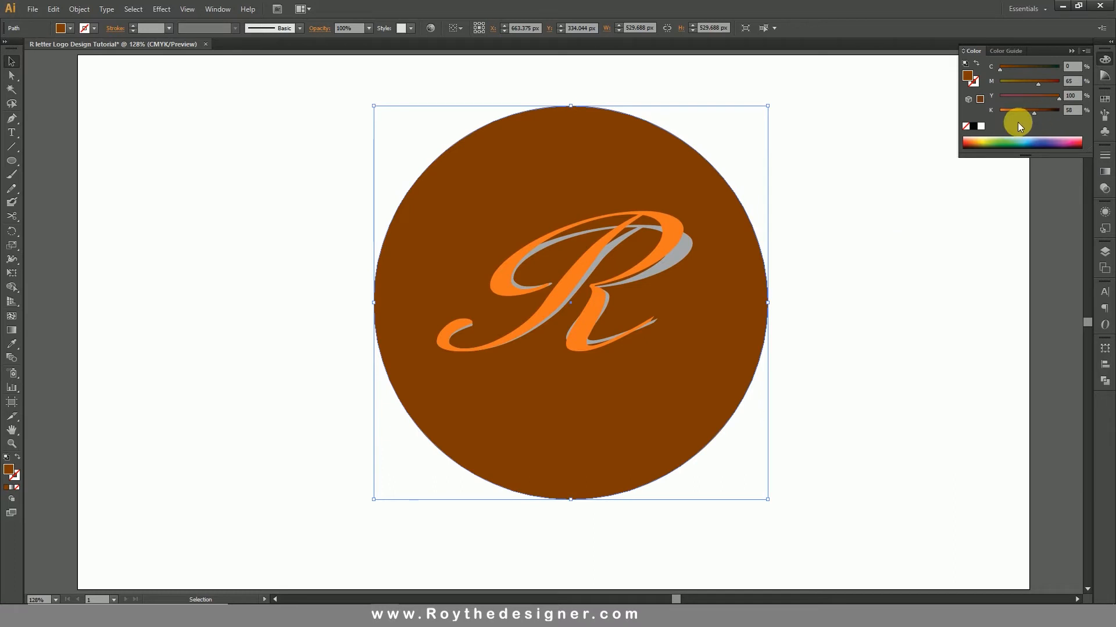
left_click(974, 126)
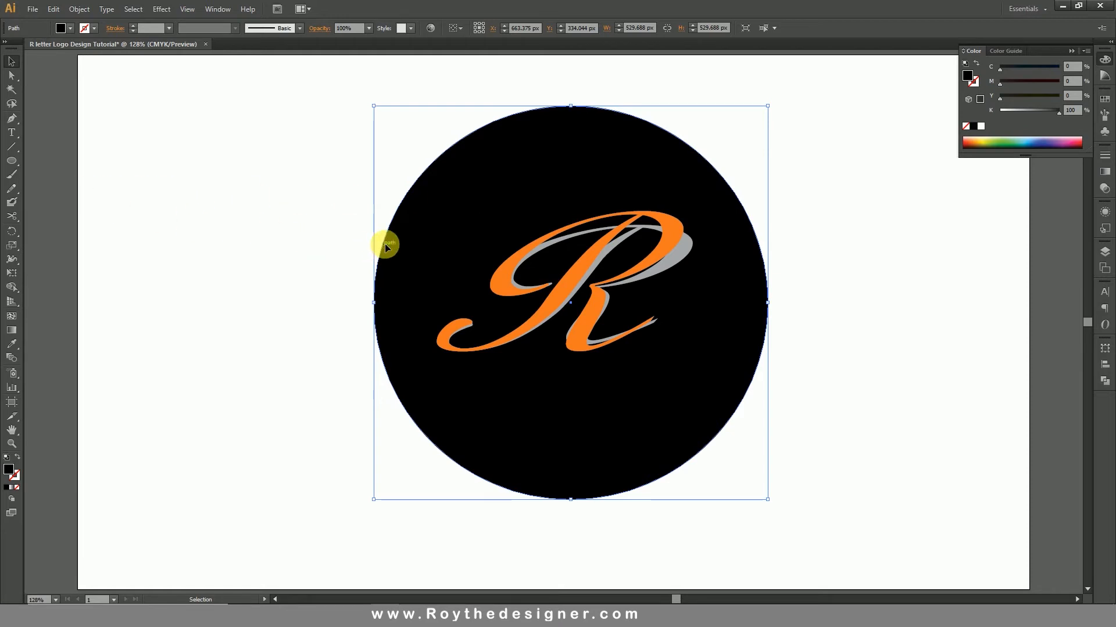
Zoom in on the R to examine its overlapping orange and gray shapes against the black circle.
key("z")
left_click_drag(515, 320, 838, 459)
left_click_drag(998, 410, 915, 414)
key("v")
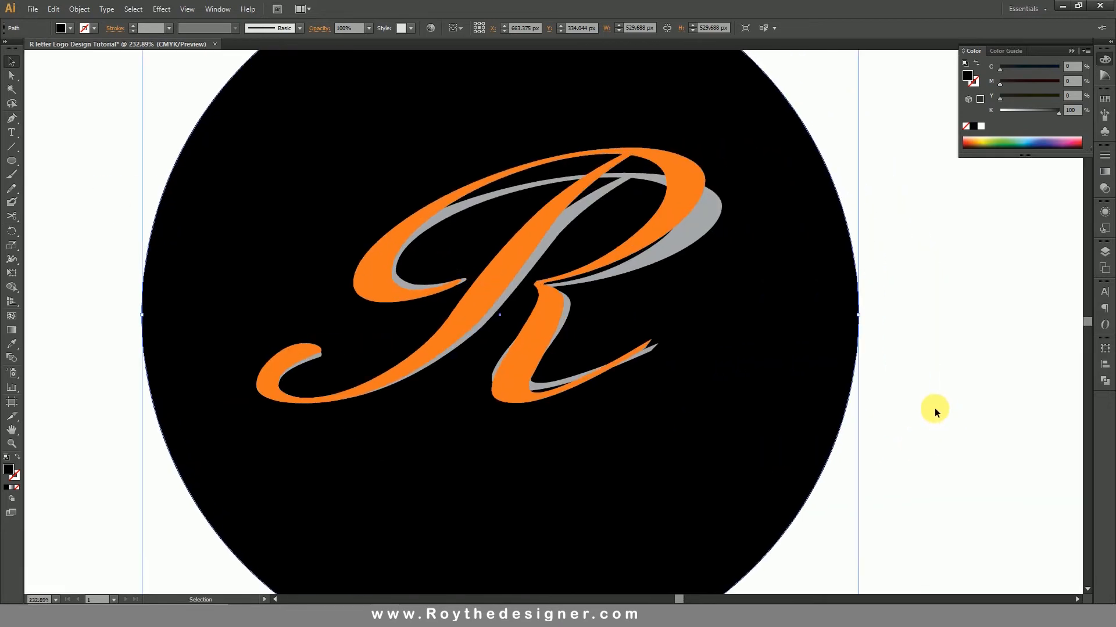
Lock the black background circle so that only the R shapes above it remain selectable.
left_click(936, 409)
left_click(697, 229)
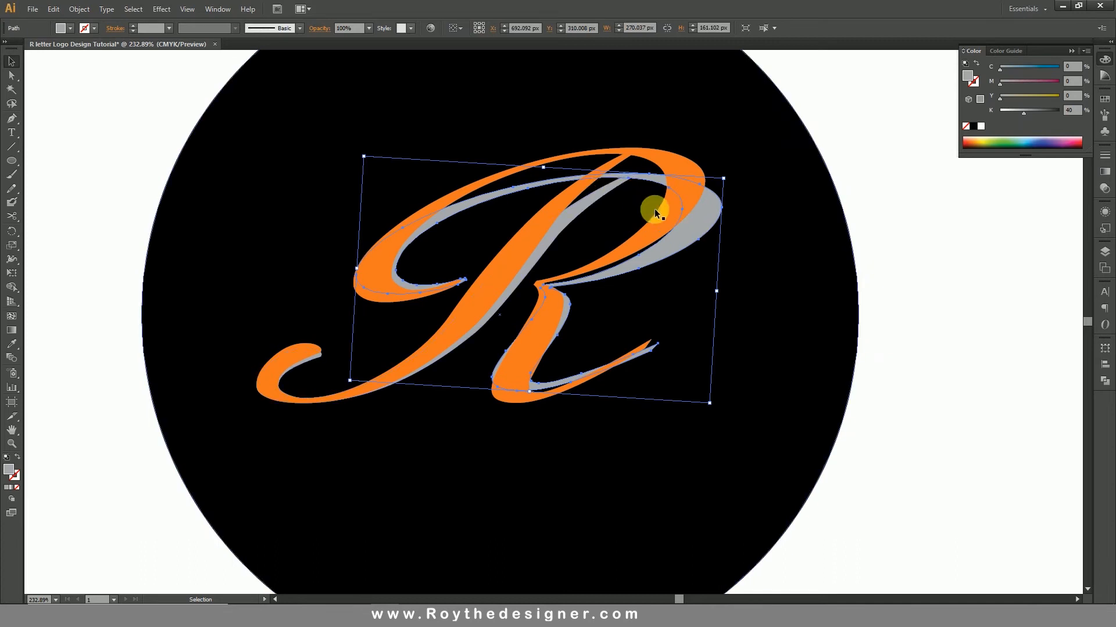
left_click(617, 207)
left_click(79, 8)
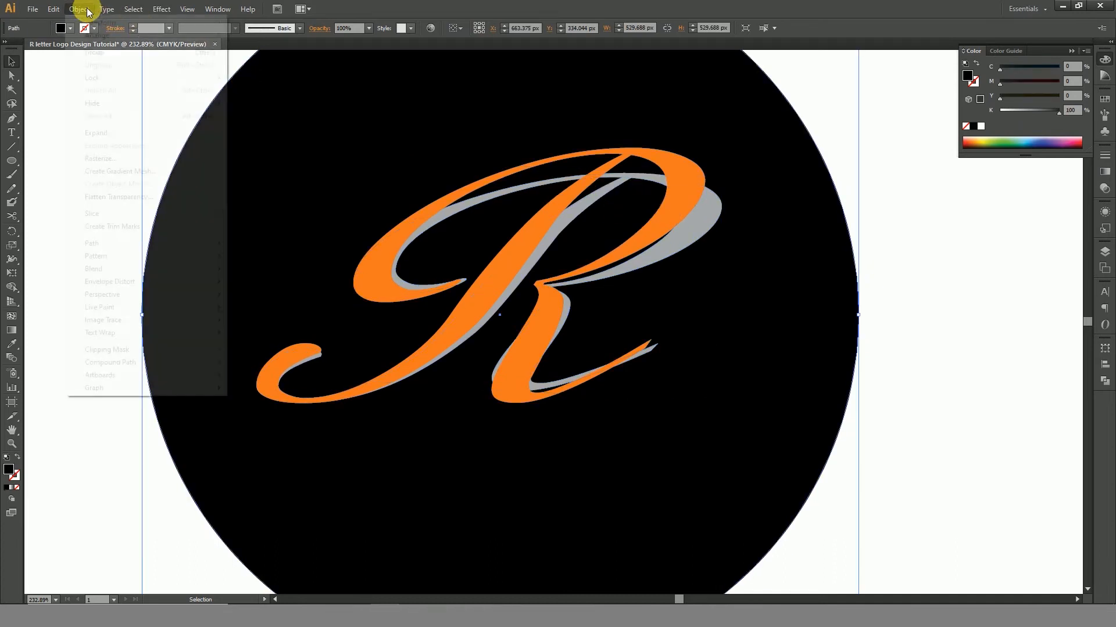
mouse_move(107, 82)
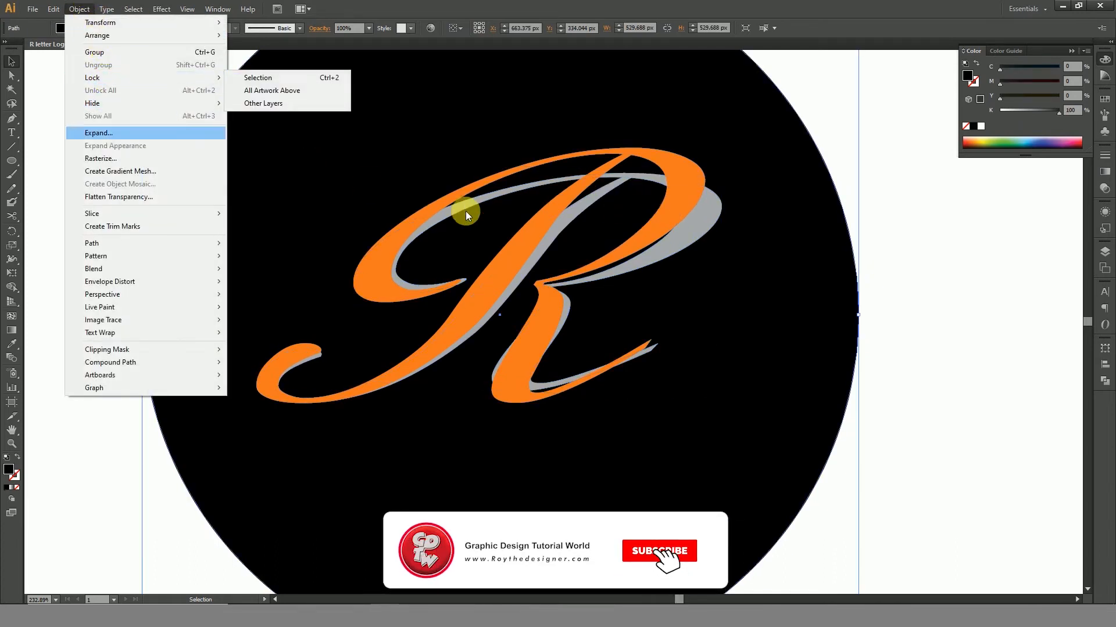
left_click(256, 77)
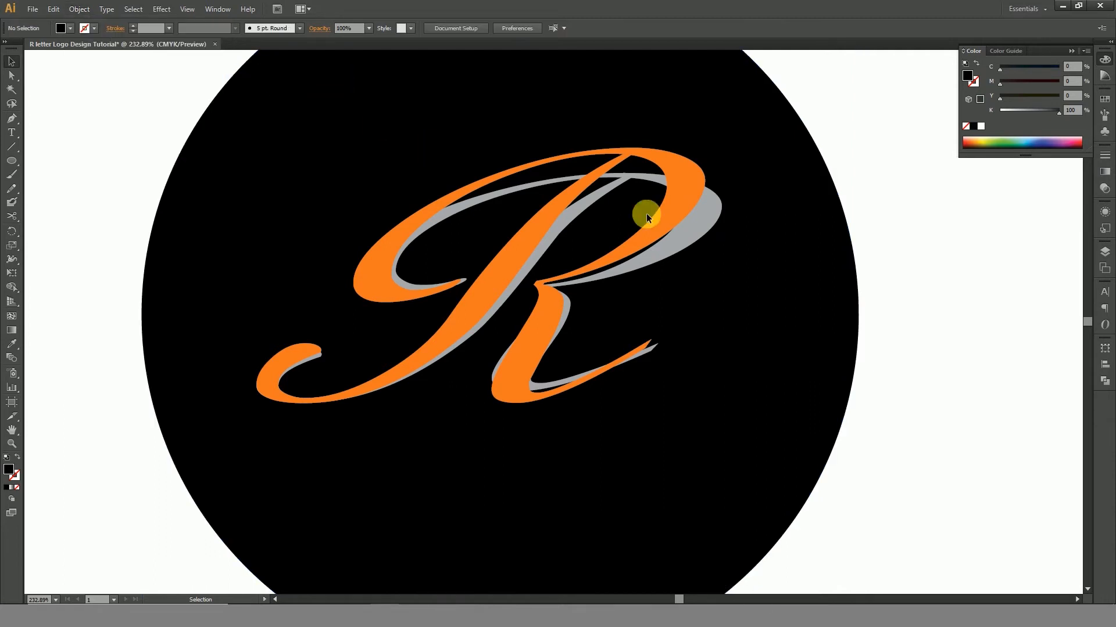
Lighten the fill of all the gray R shapes to 12% black.
left_click(623, 174)
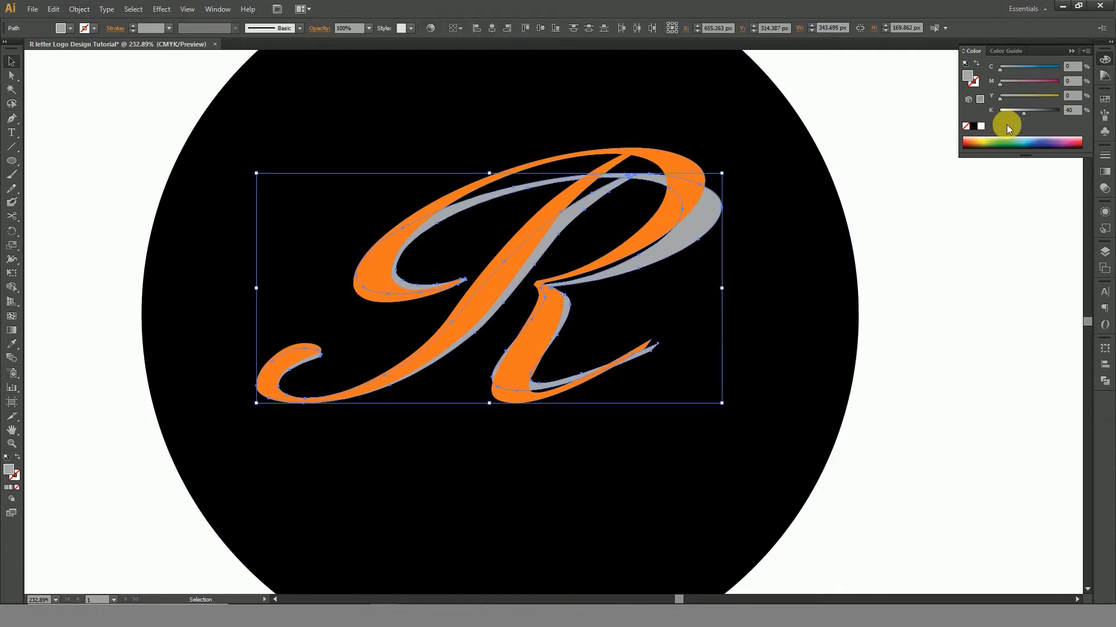
left_click(1013, 111)
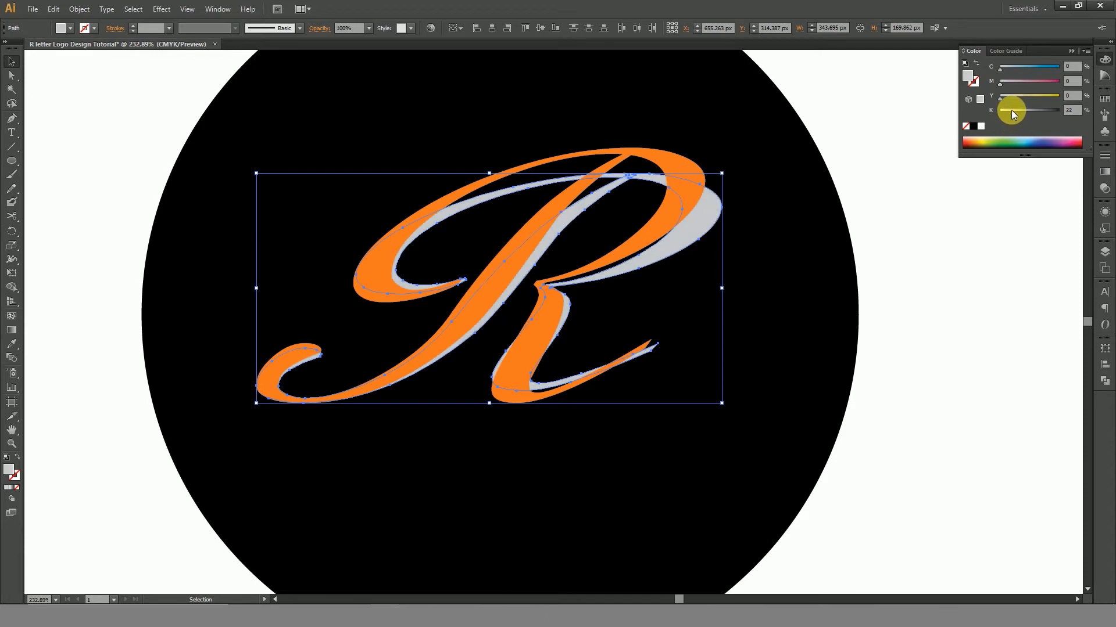
left_click_drag(1011, 111, 1008, 111)
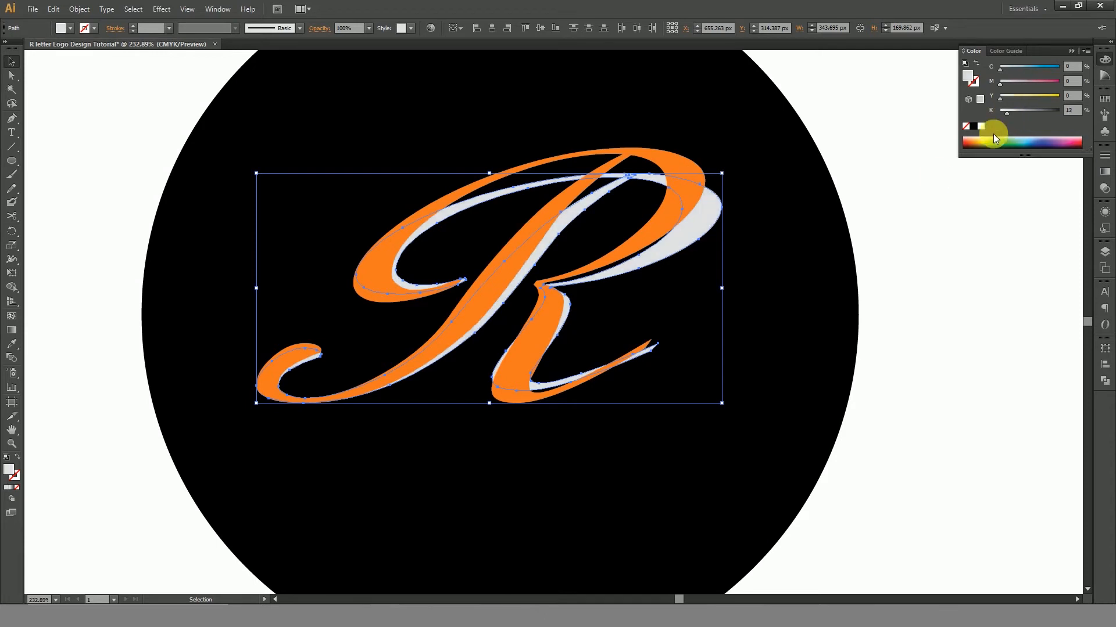
left_click(757, 308)
Add the text COPANY NAME below the R in Arial at 36 pt and fill it with white.
left_click_drag(730, 357, 782, 331)
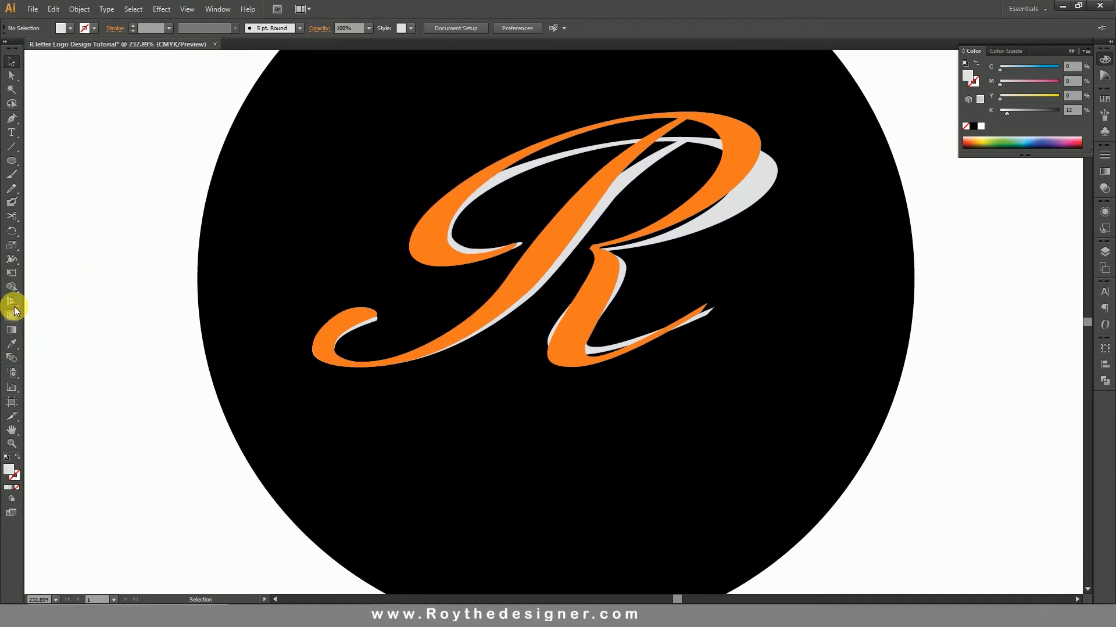
left_click(11, 132)
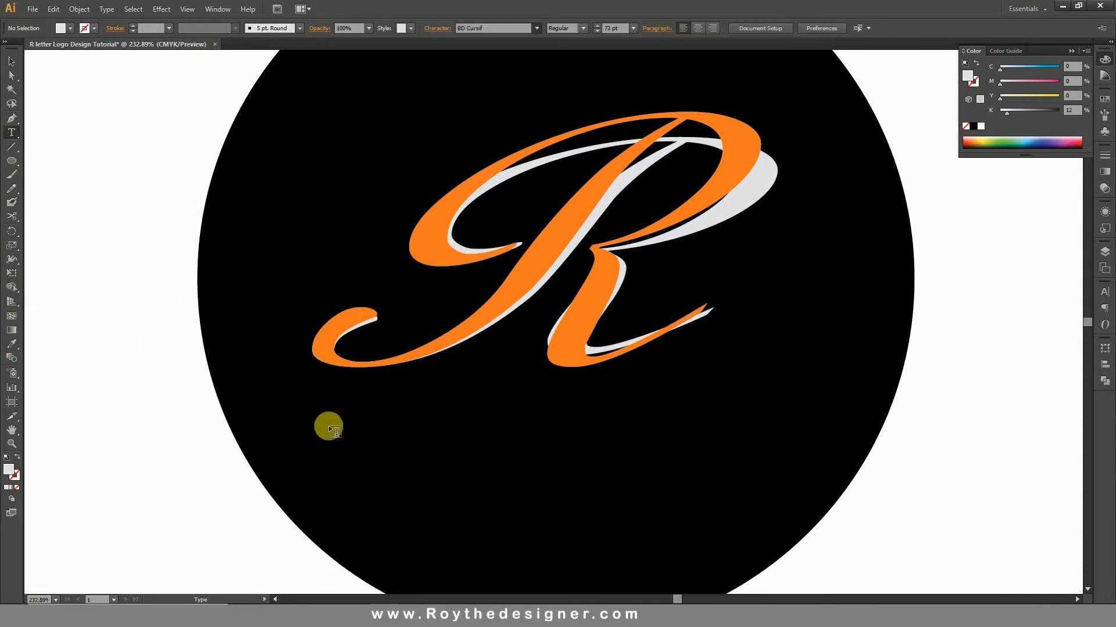
left_click(431, 475)
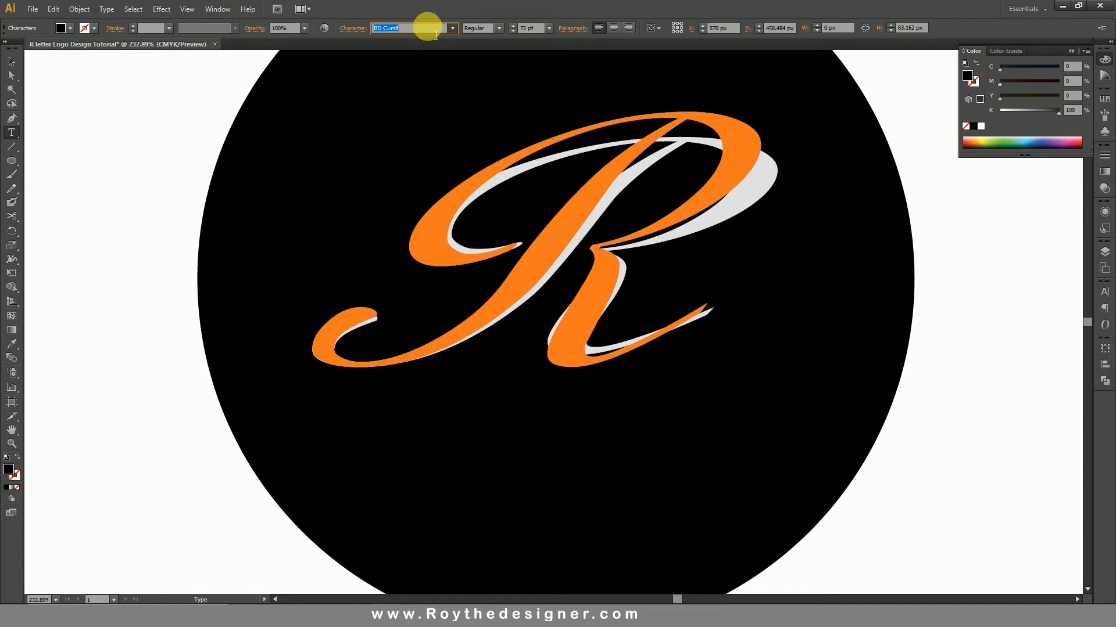
type("al")
left_click(428, 28)
left_click(549, 28)
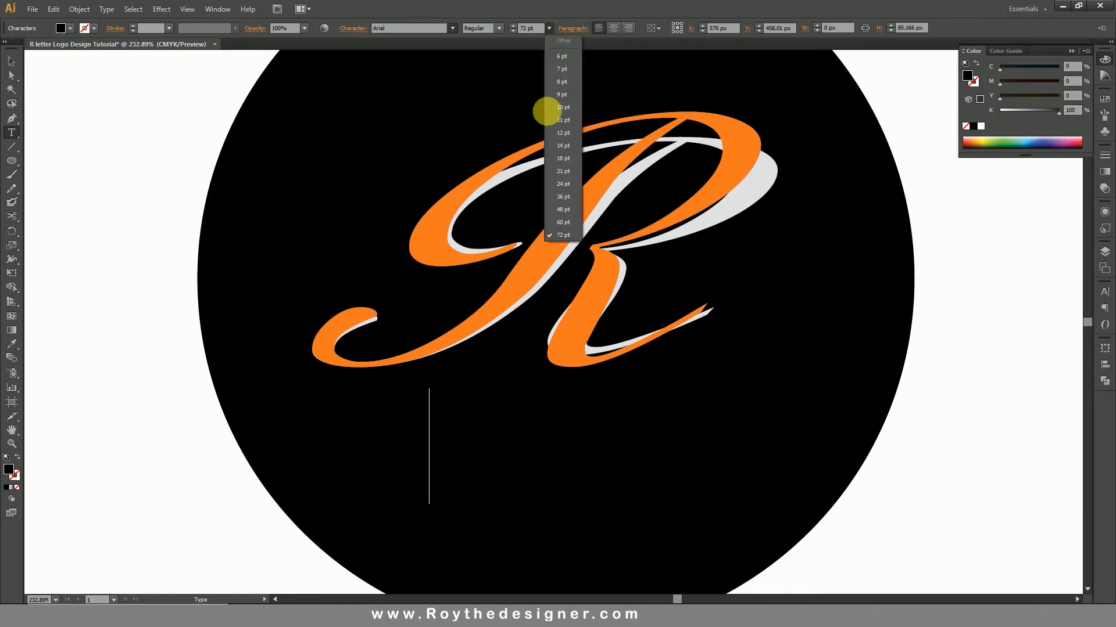
left_click(566, 199)
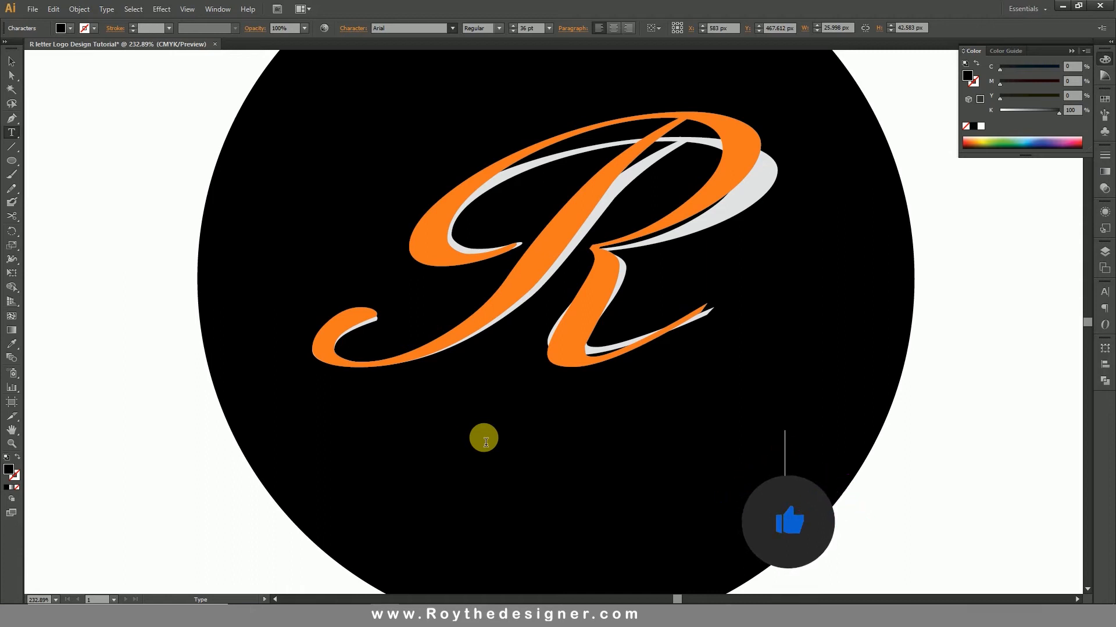
left_click_drag(807, 456, 266, 452)
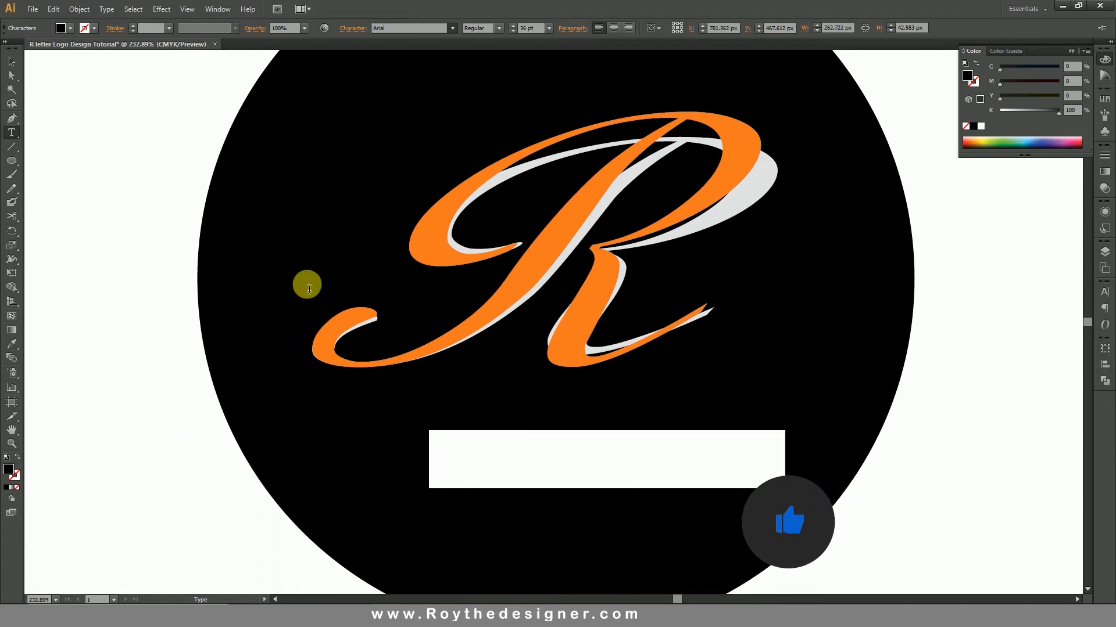
left_click(982, 128)
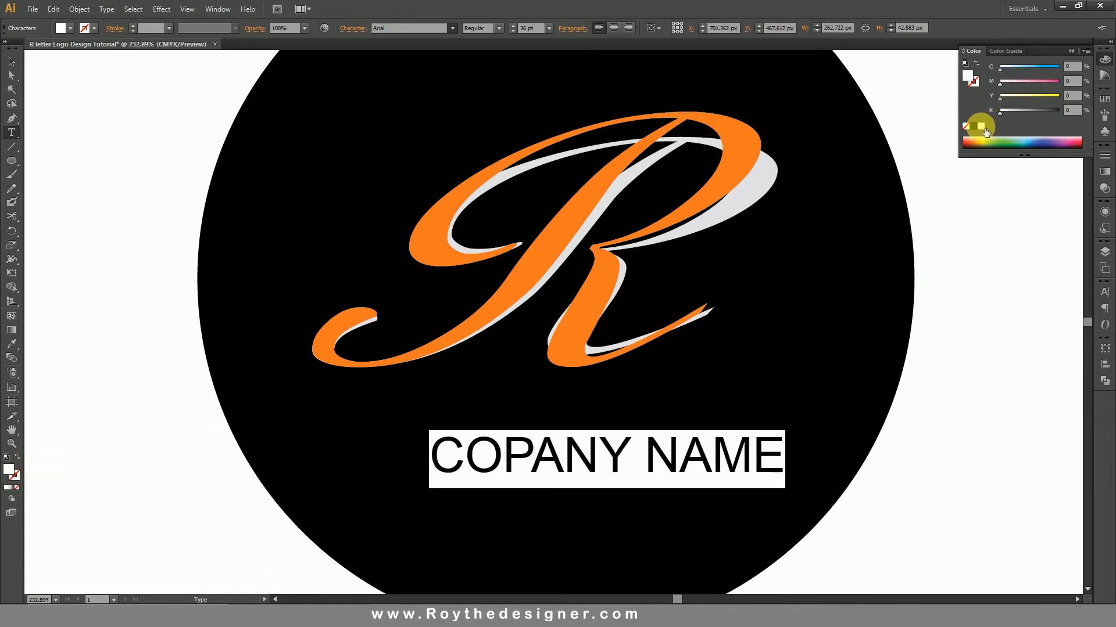
Add a second text line reading SLOGAN under COPANY NAME and set its size to 24 pt.
left_click(566, 459)
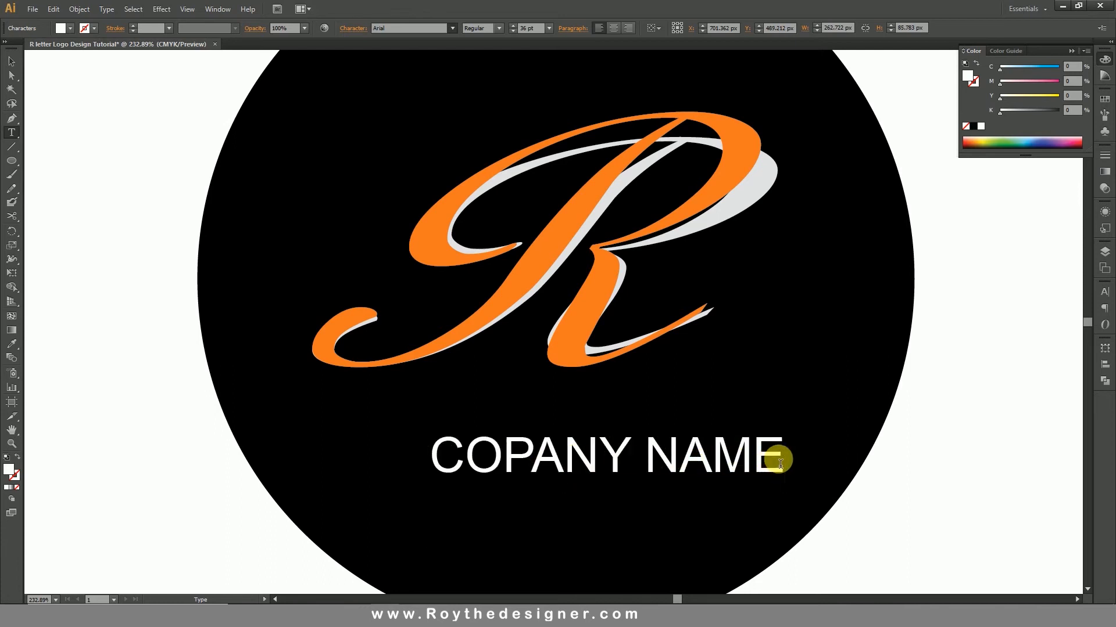
type("GAN")
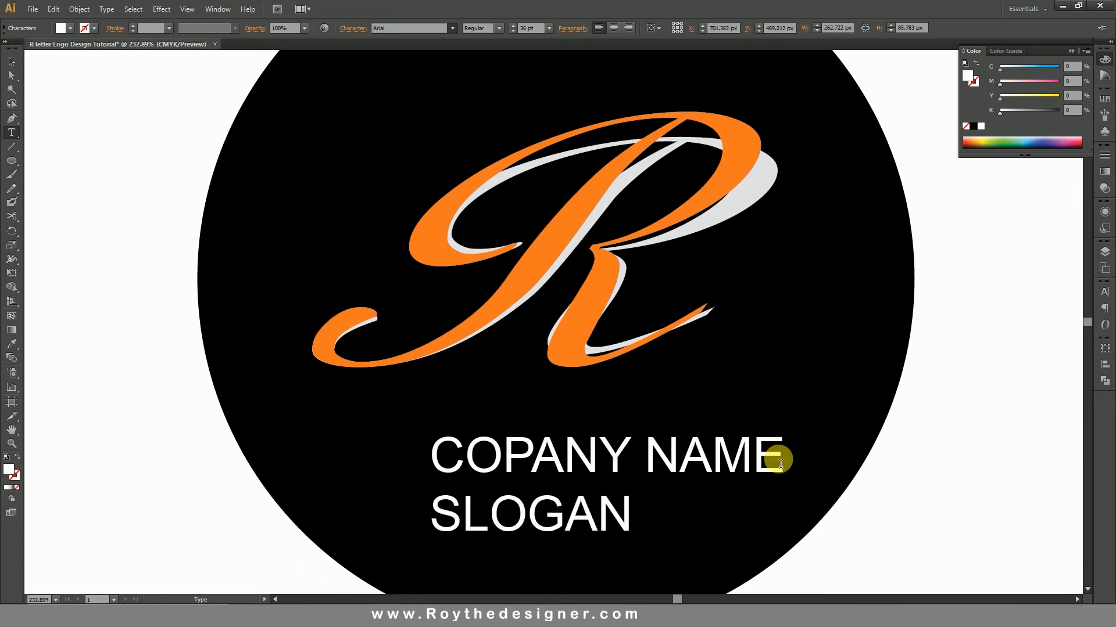
key("shift+Home")
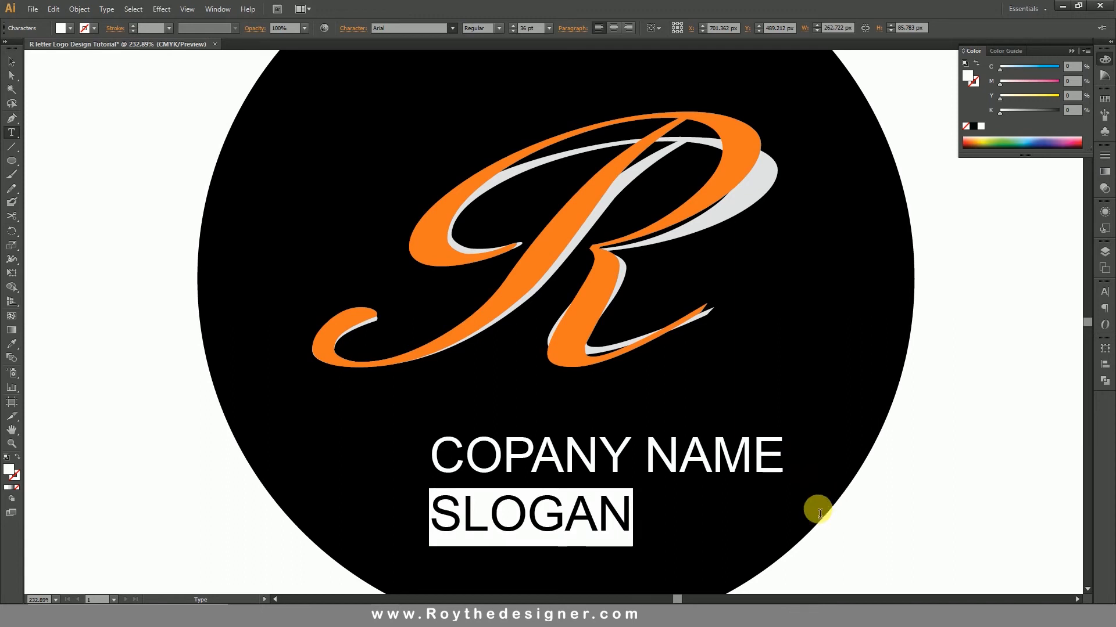
left_click_drag(593, 529, 347, 514)
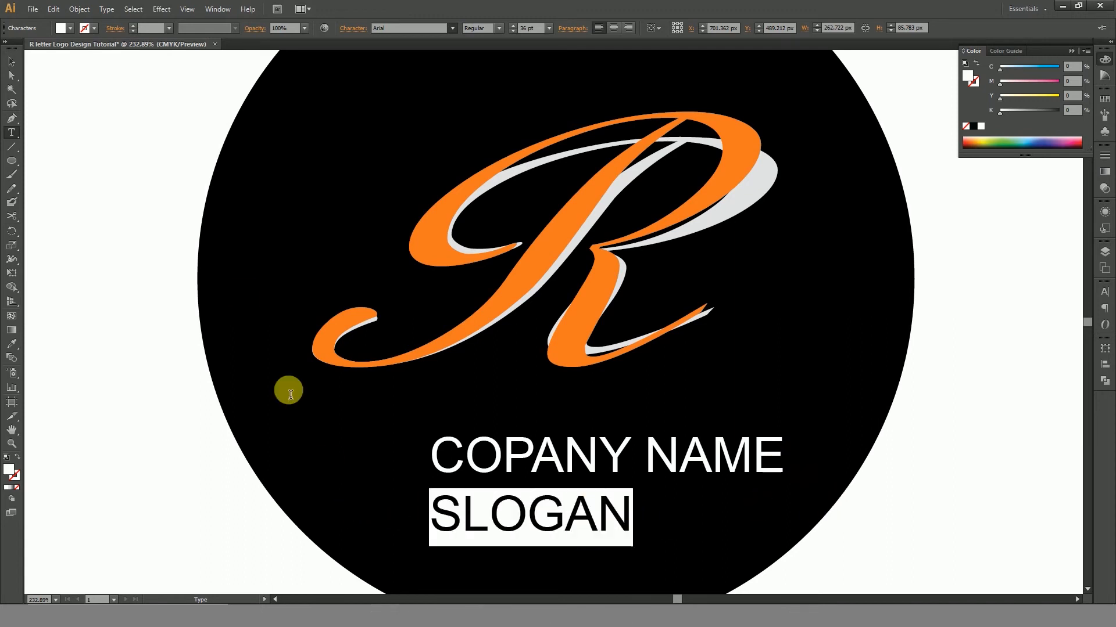
left_click(549, 28)
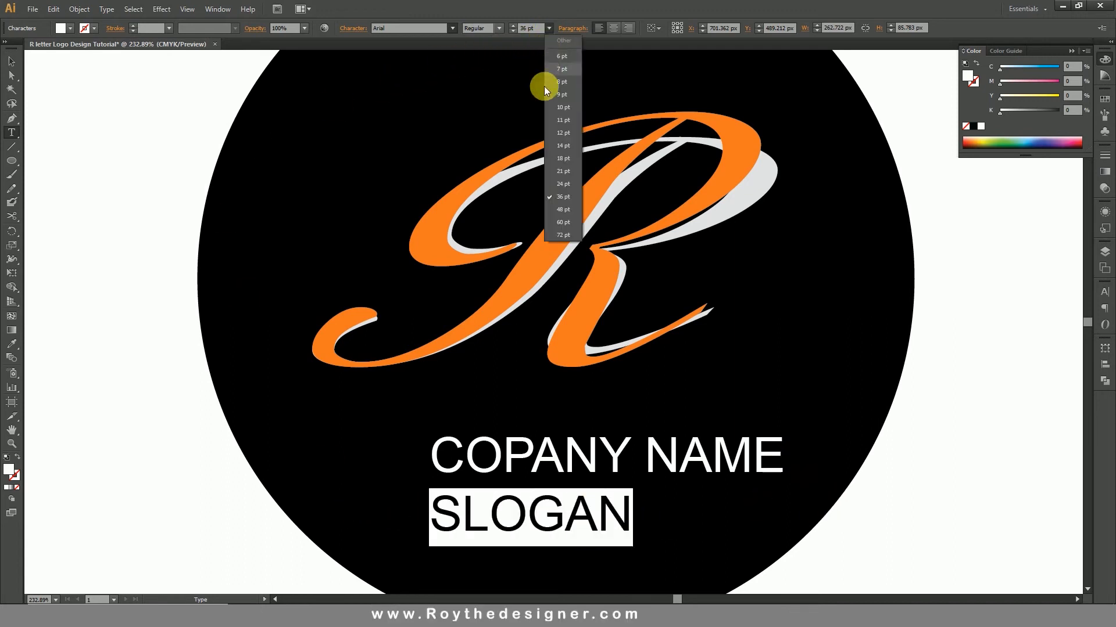
left_click(566, 147)
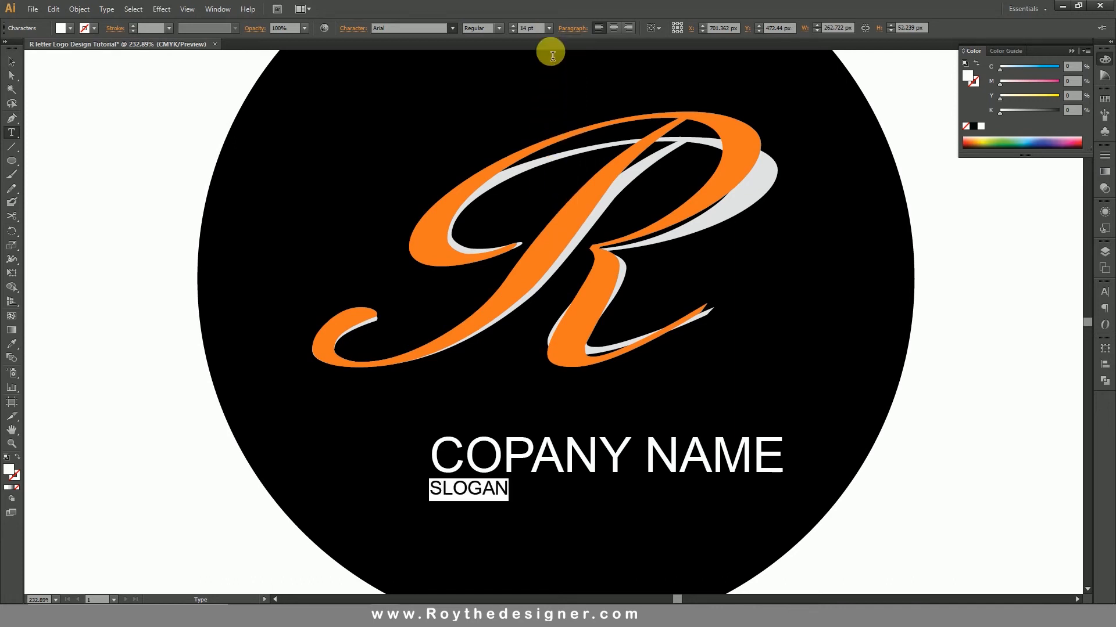
left_click(550, 29)
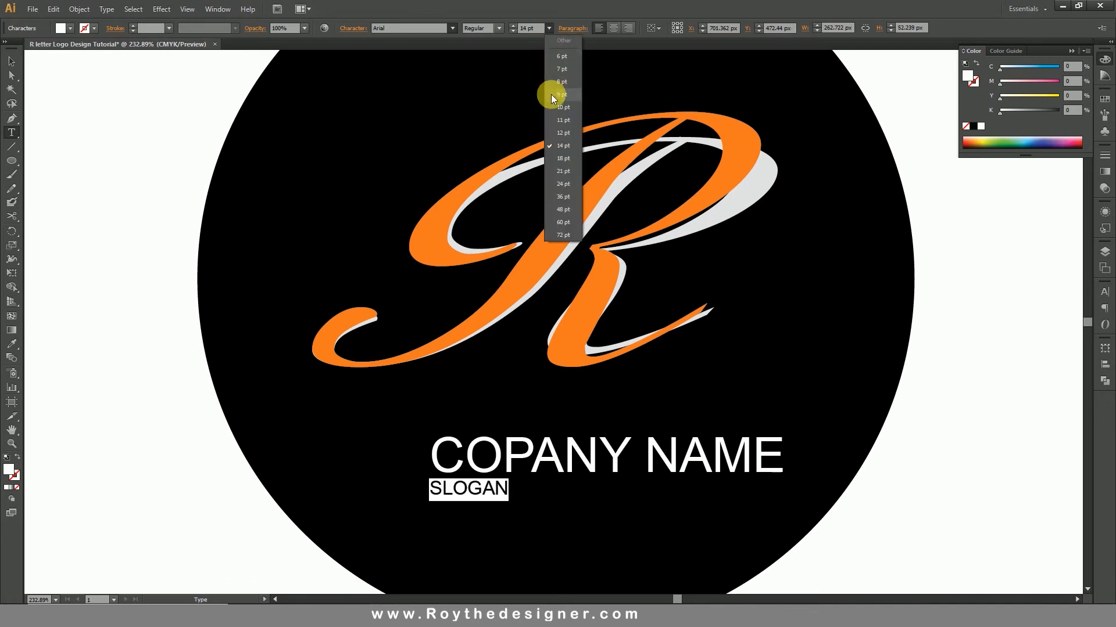
left_click(563, 185)
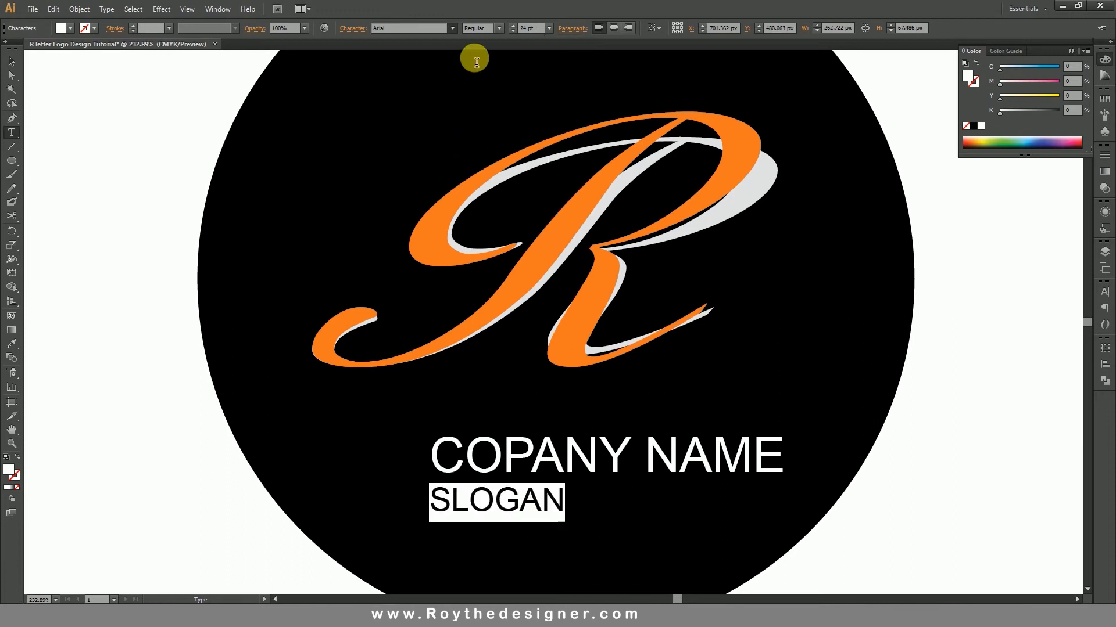
Center-align the two text lines and place the block directly below the R, enlarged to about 349 px wide.
left_click(11, 61)
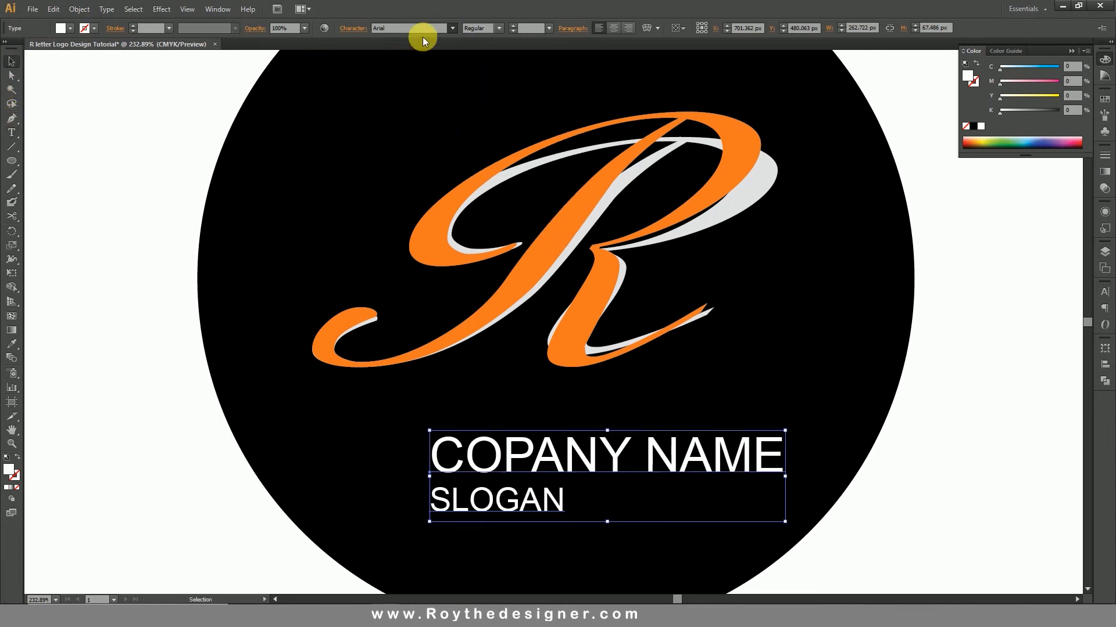
left_click(613, 28)
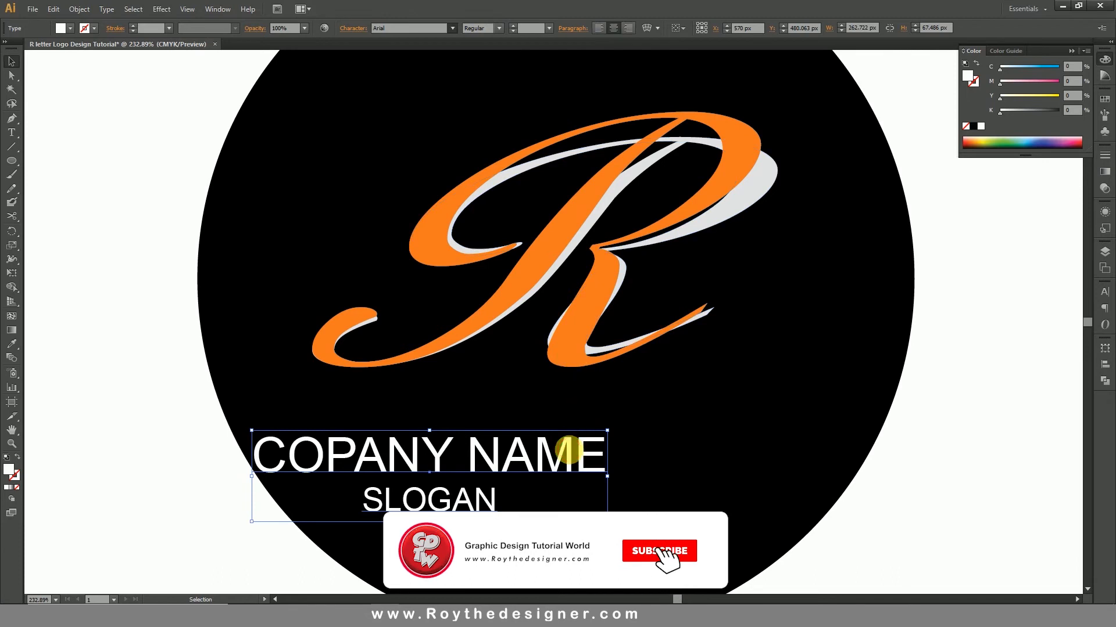
left_click_drag(568, 451, 779, 458)
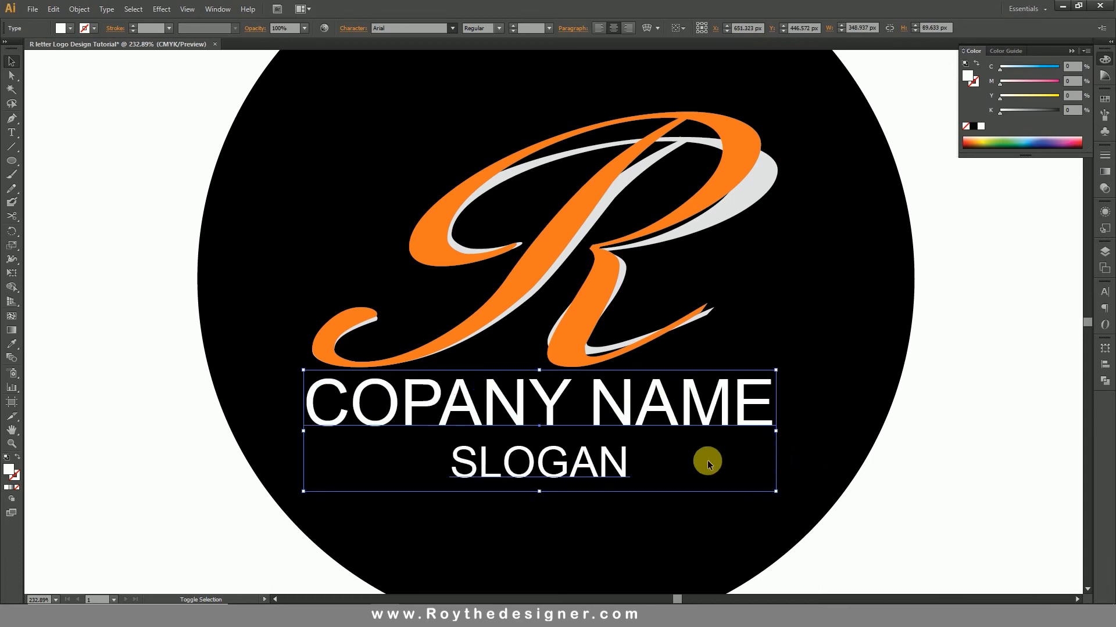
Recolor the COPANY NAME line with the orange sampled from the R using the Eyedropper.
triple_click(653, 416)
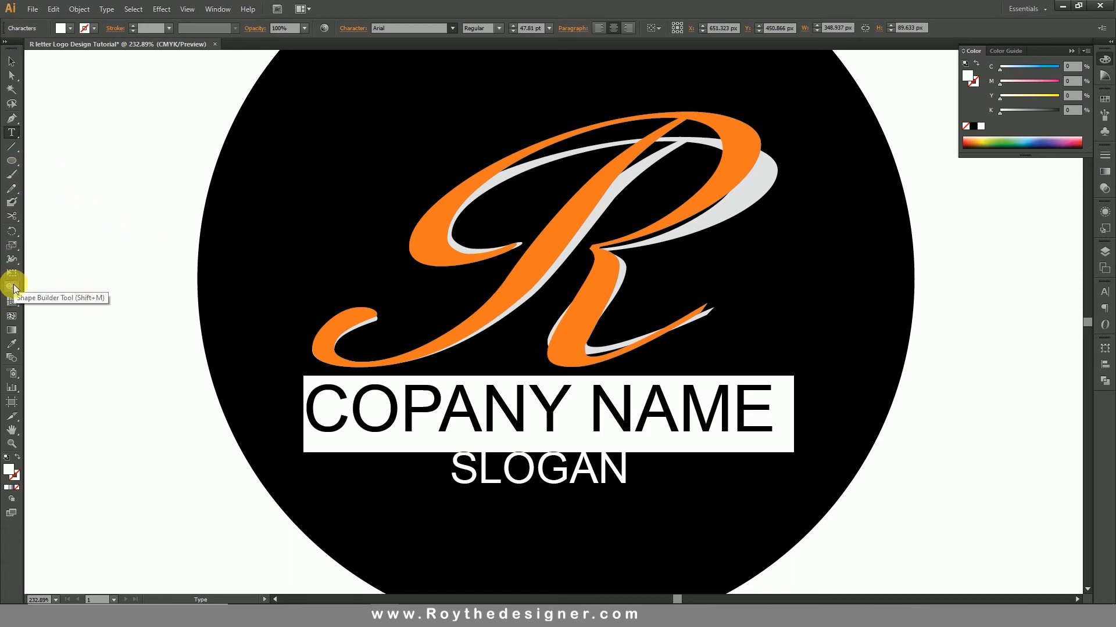
left_click_drag(11, 343, 51, 345)
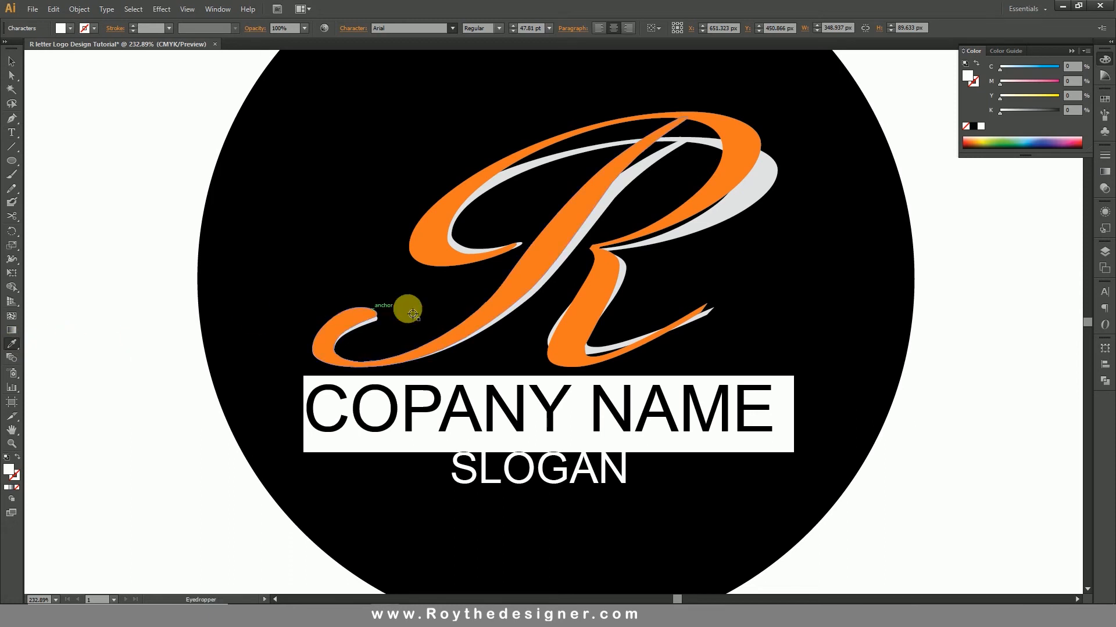
left_click(521, 282)
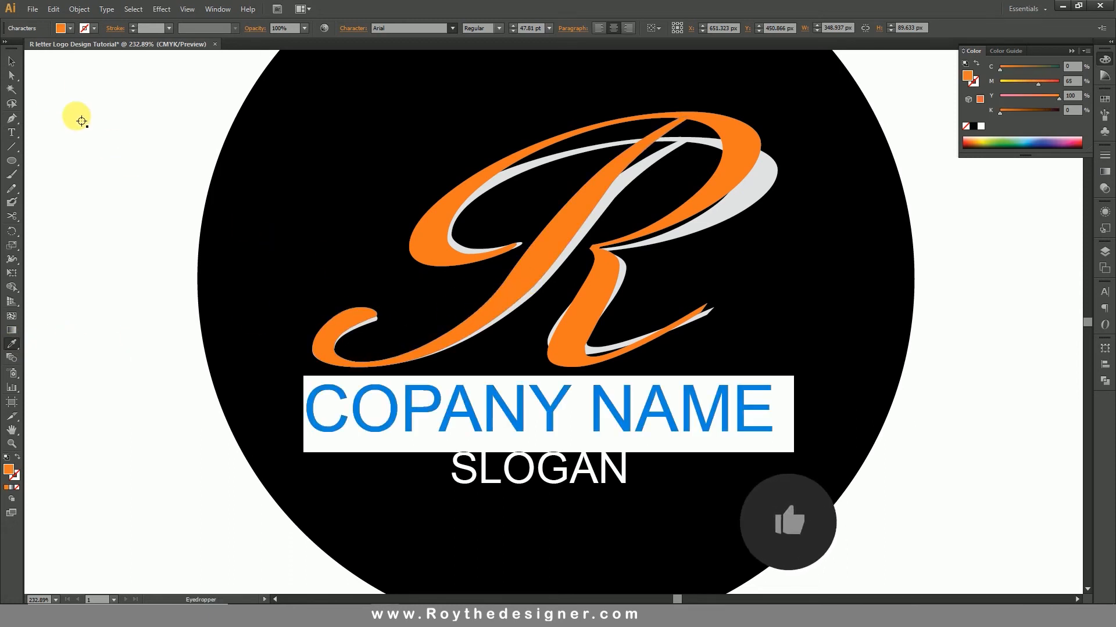
left_click(11, 60)
Recolor the SLOGAN line with the light gray sampled from the R's shadow shape using the Eyedropper.
left_click(14, 138)
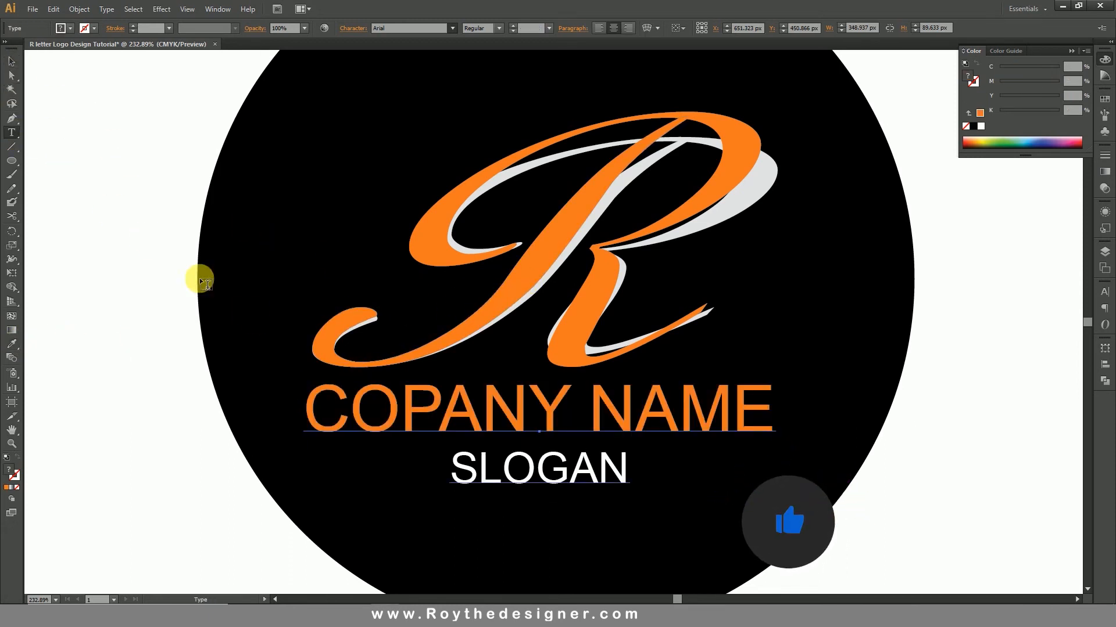
left_click_drag(455, 471, 629, 470)
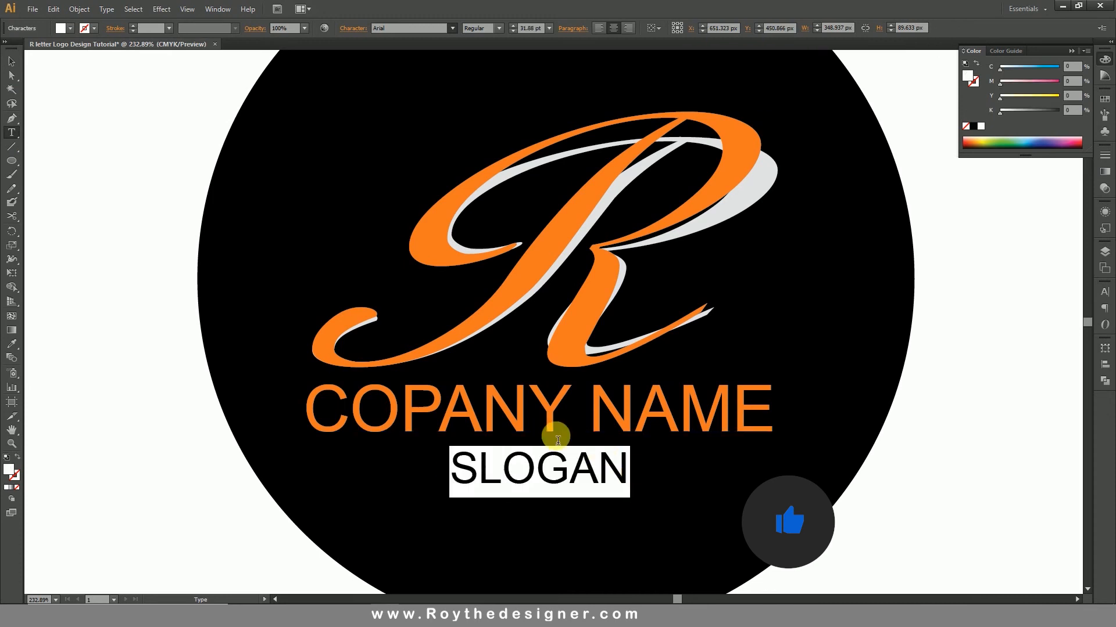
left_click(12, 343)
left_click(94, 344)
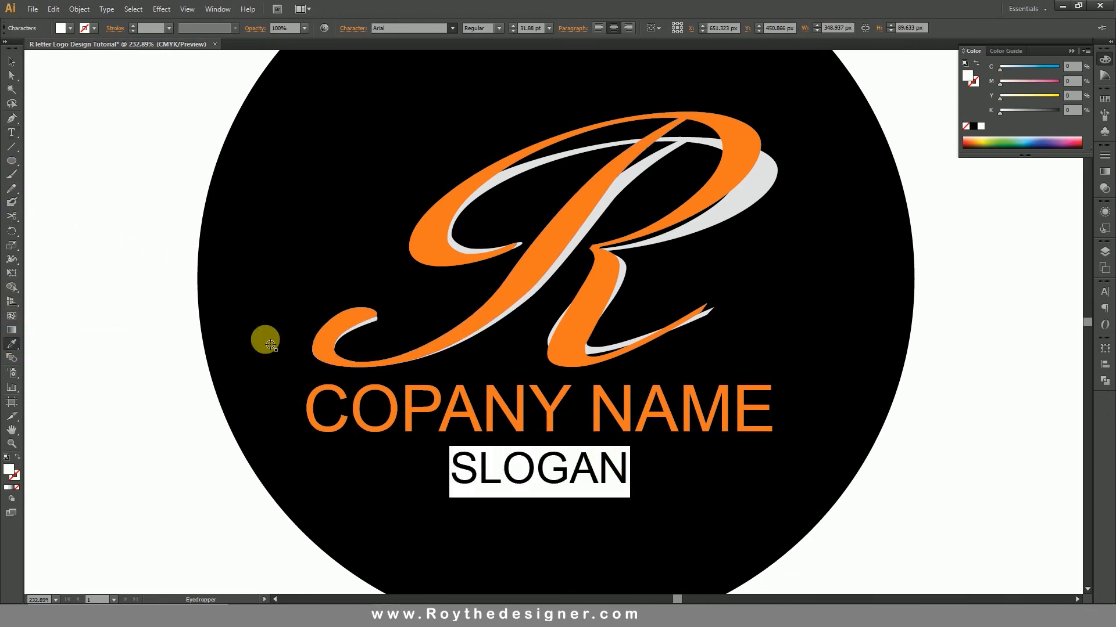
left_click(744, 210)
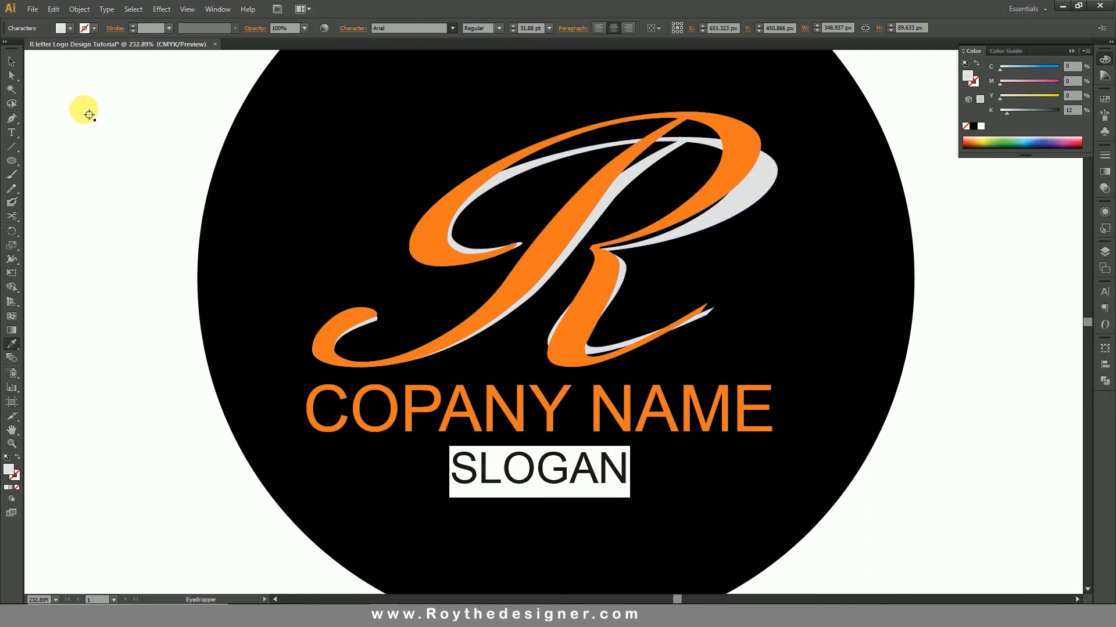
left_click(12, 61)
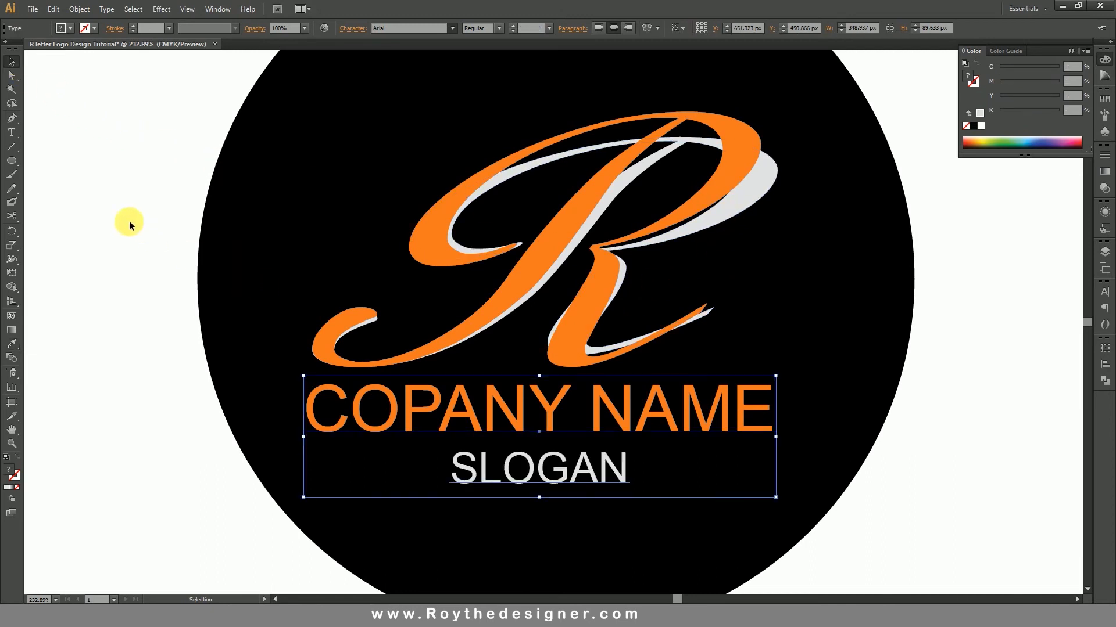
Try successive fonts on the COPANY NAME line and set it in Bank Gothic Light BT.
left_click(12, 132)
triple_click(430, 401)
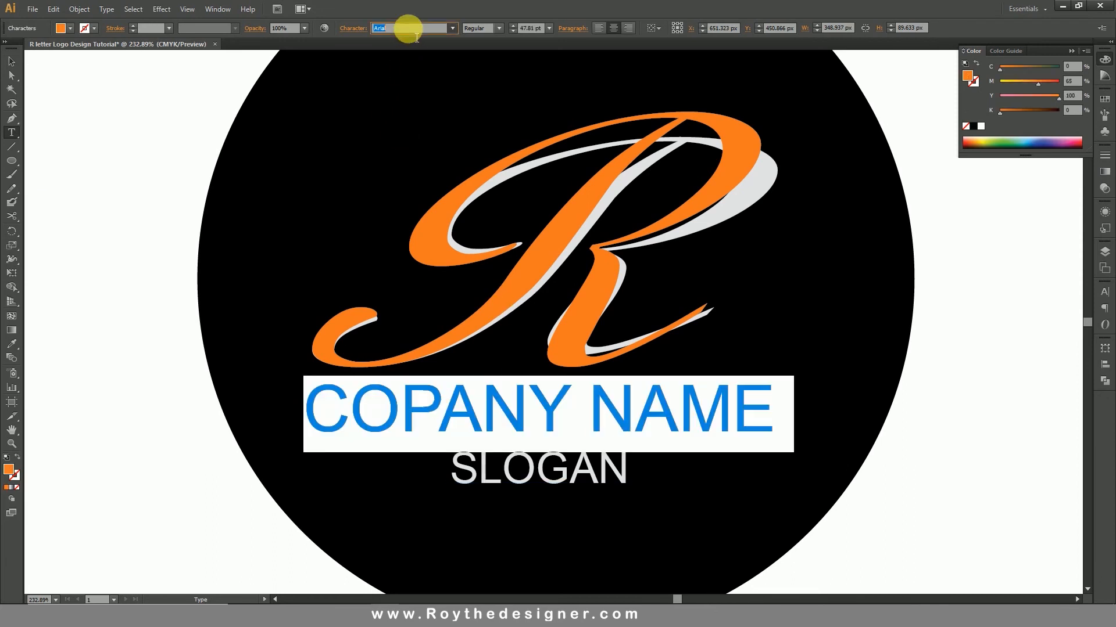
key("Down")
key("Down")
key("Down")
key("Down")
key("Down")
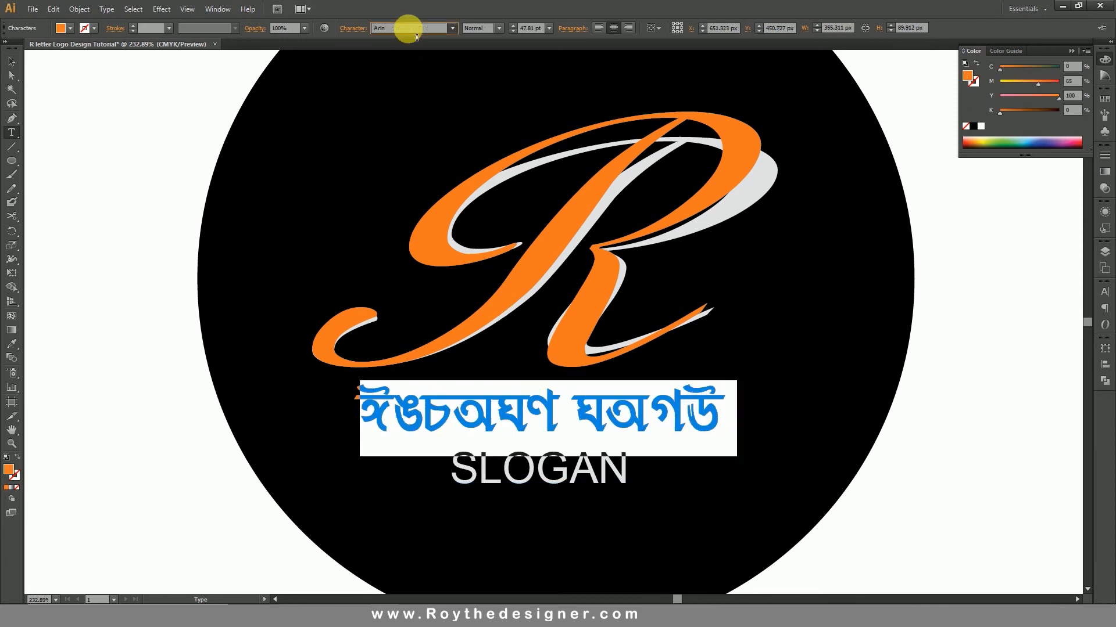
key("Down")
key("Down")
key("Down")
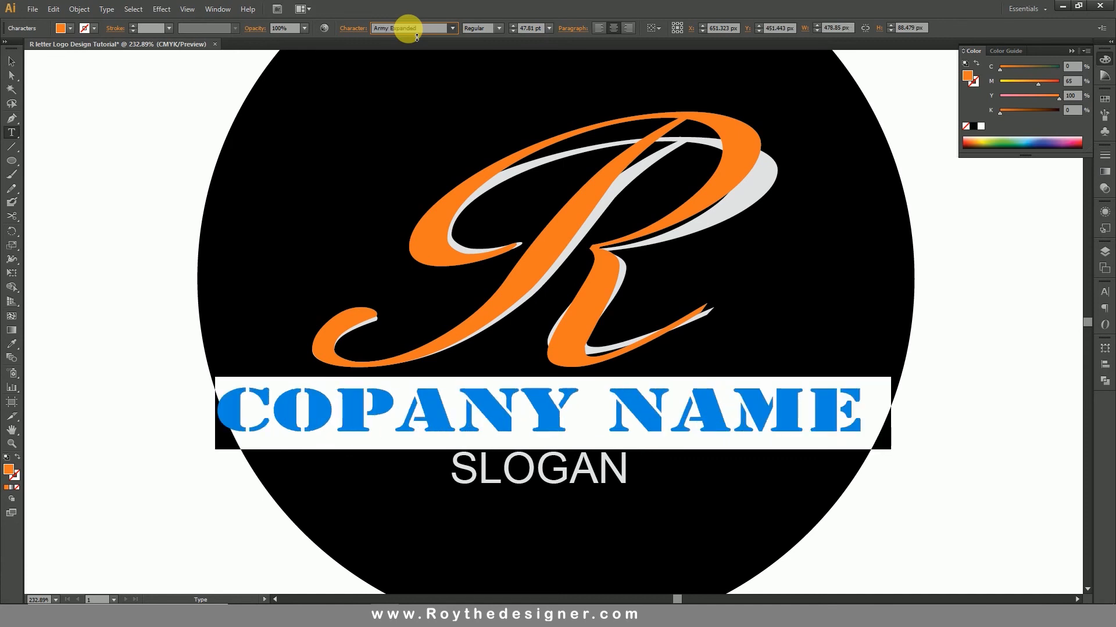
key("Down")
key("Down")
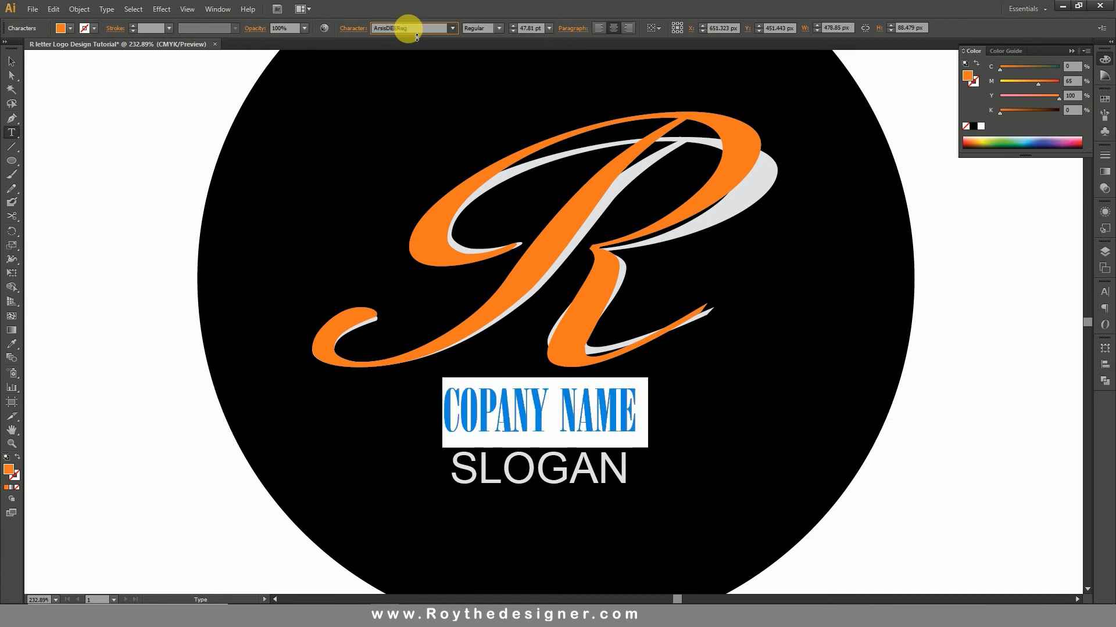
key("Down")
key("Down")
key("Down")
key("Down")
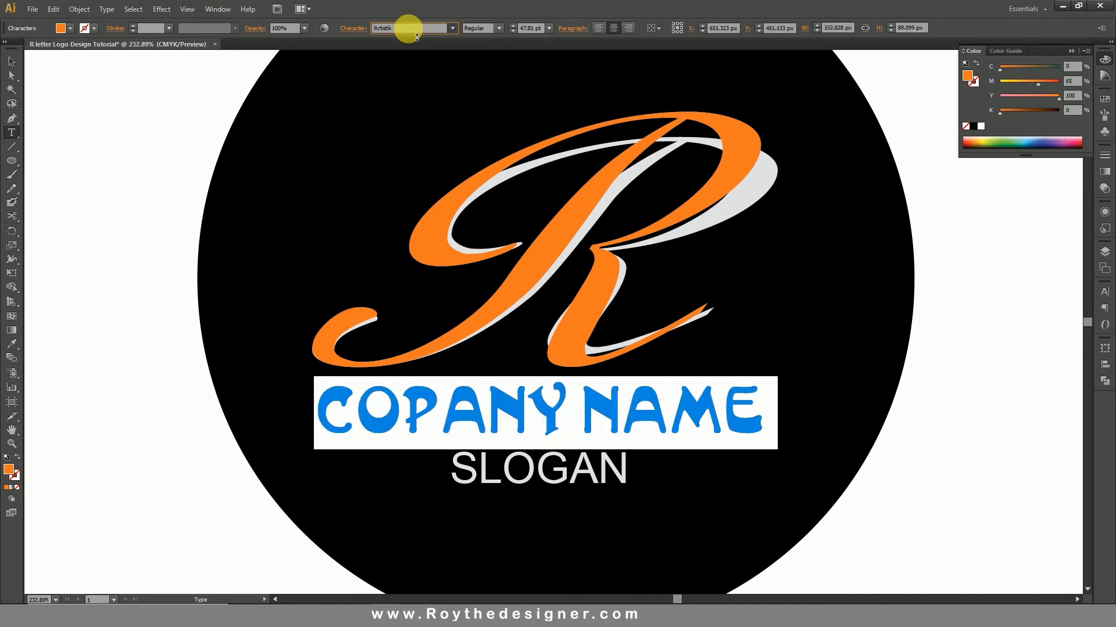
key("Down")
key("Down")
key("Down")
key("Down")
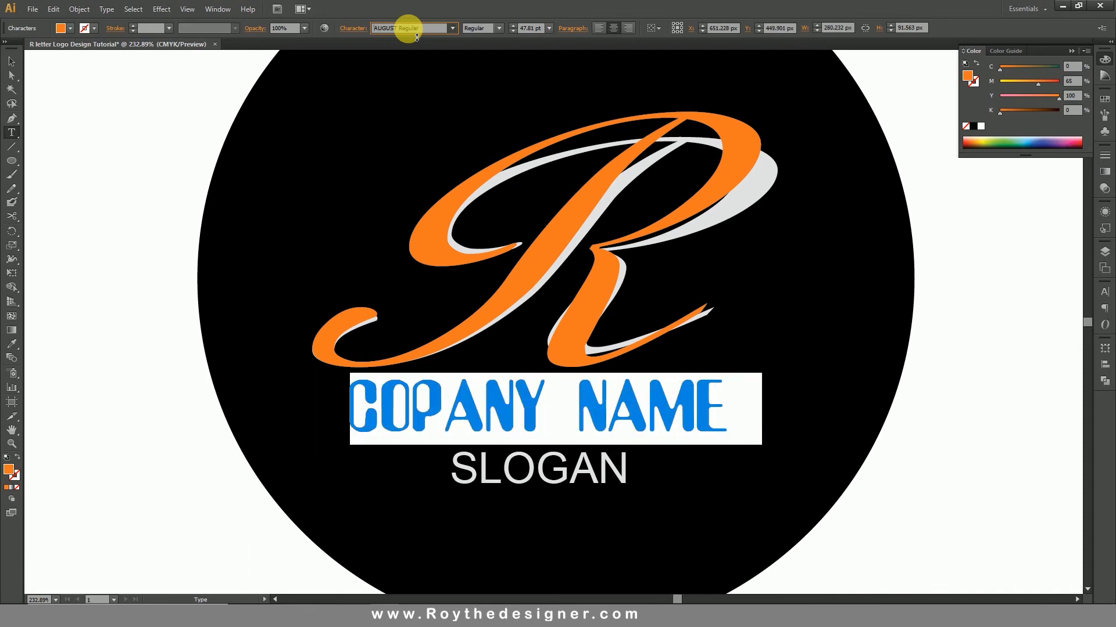
key("Down")
key("Down")
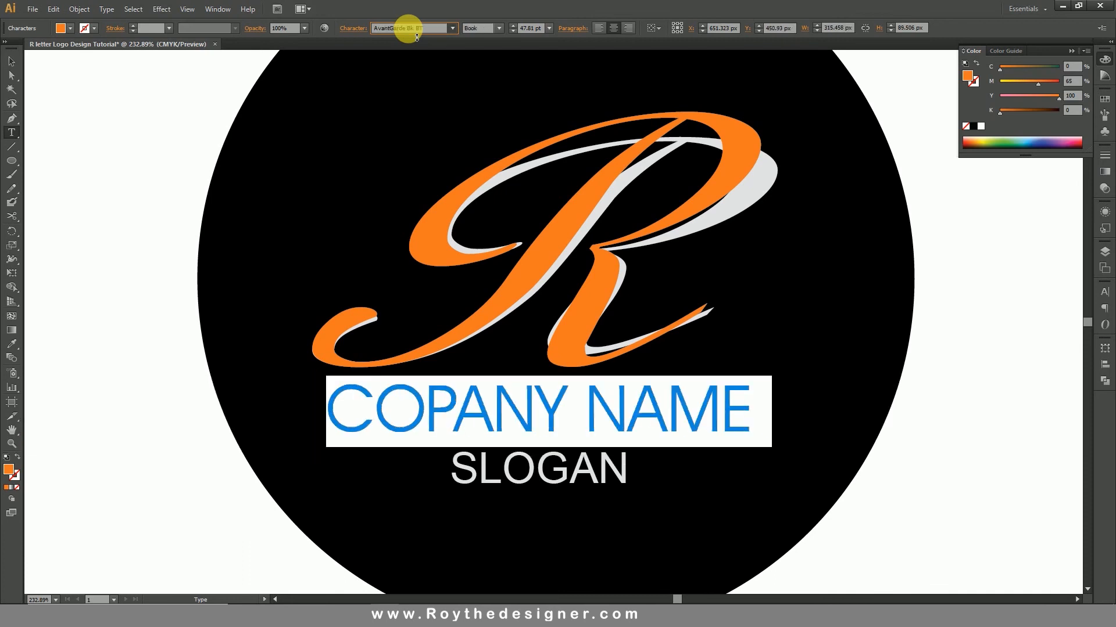
key("Down")
key("Down")
key("Down")
key("Down")
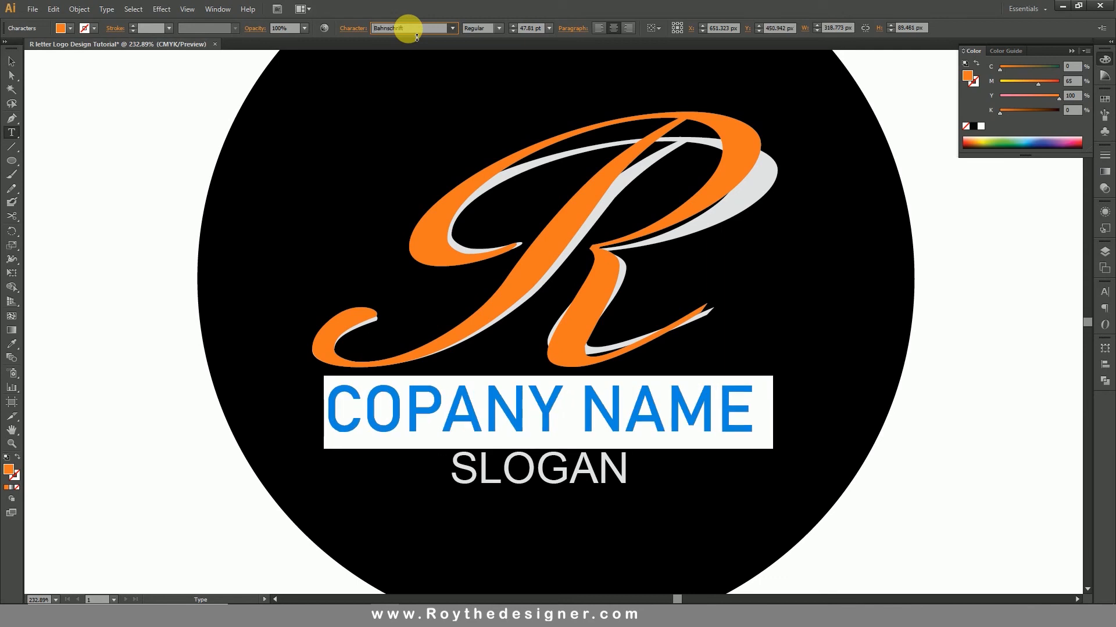
key("Down")
key("Down")
key("Down")
key("Down")
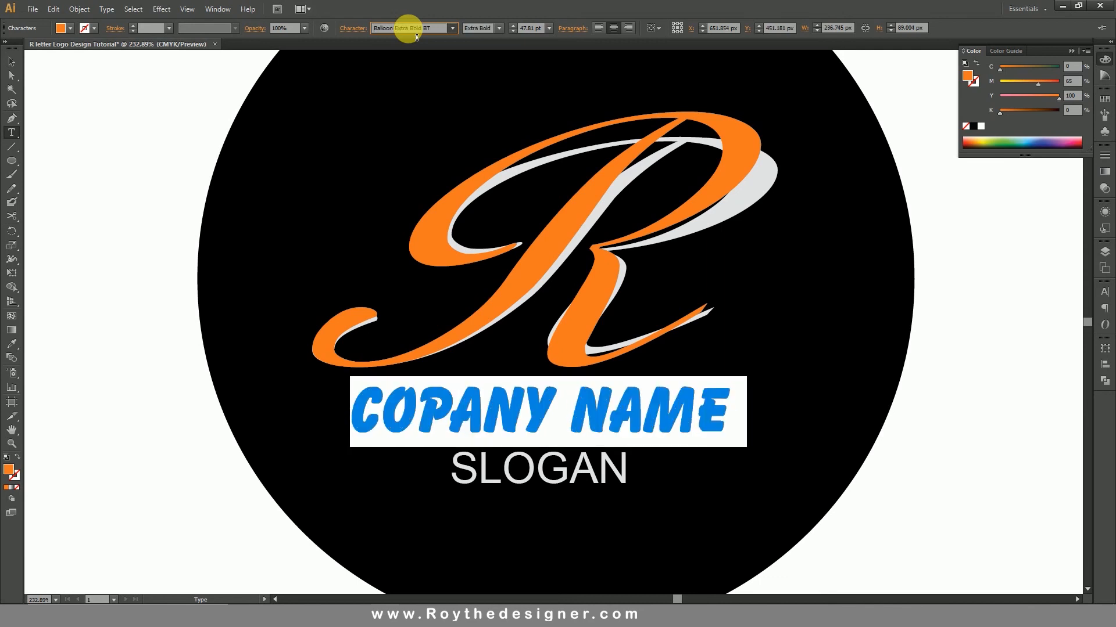
key("Down")
key("Down")
key("Down")
key("Down")
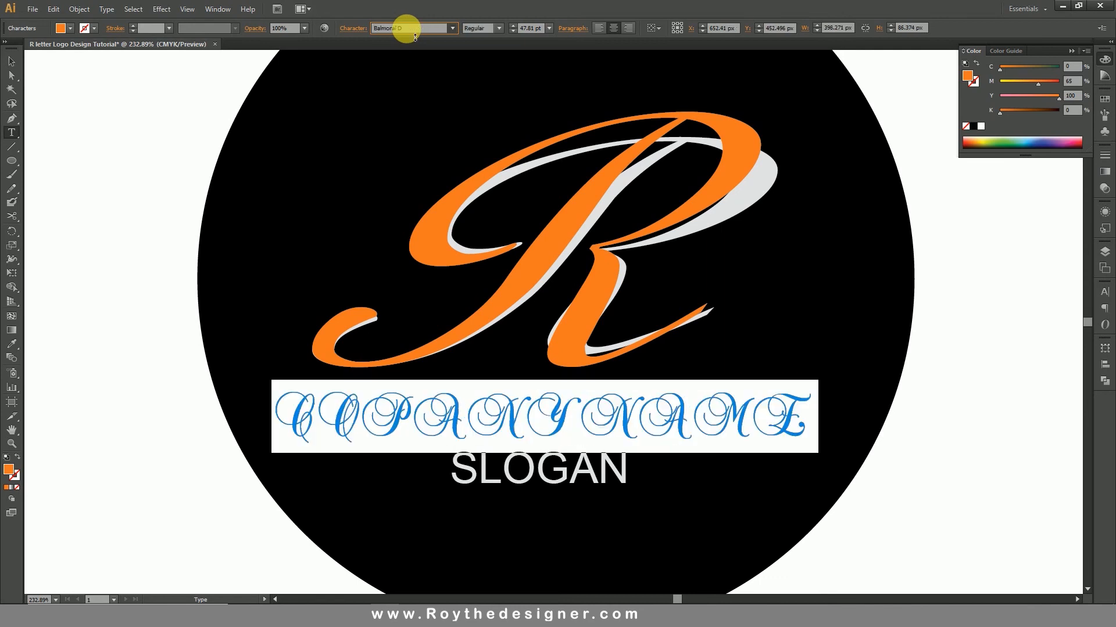
key("Down")
key("Down")
key("Down")
key("Down")
key("Down")
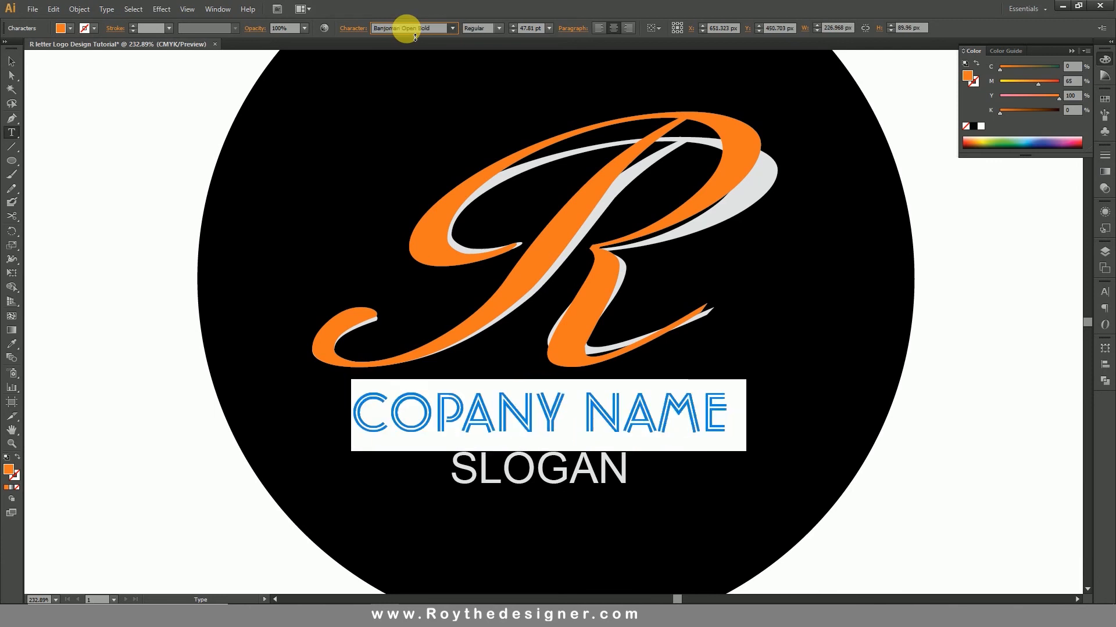
key("Down")
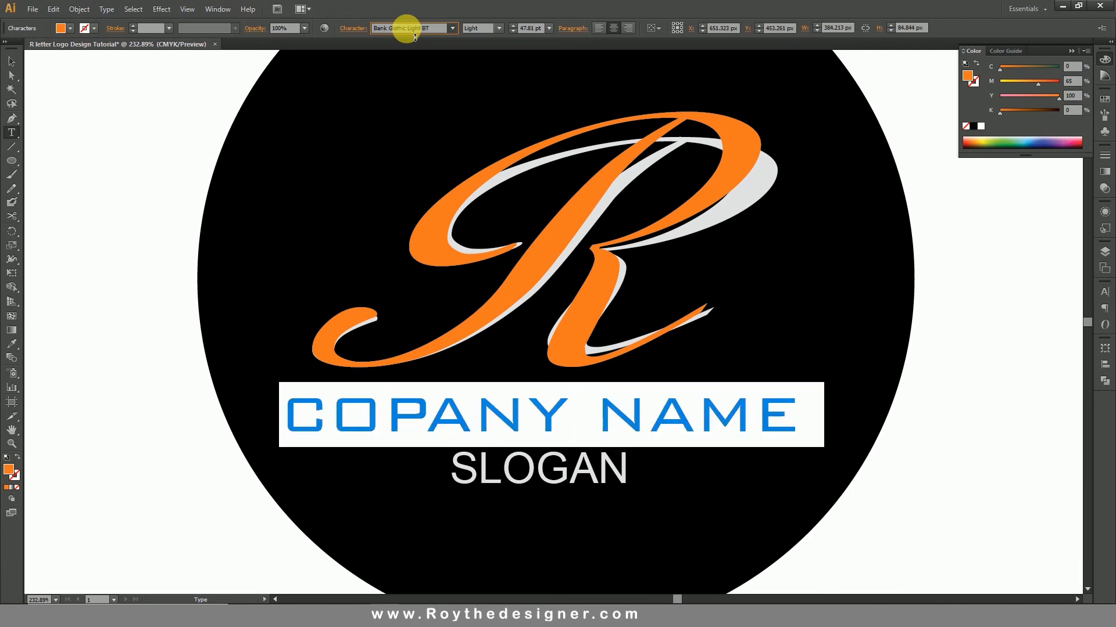
left_click(11, 61)
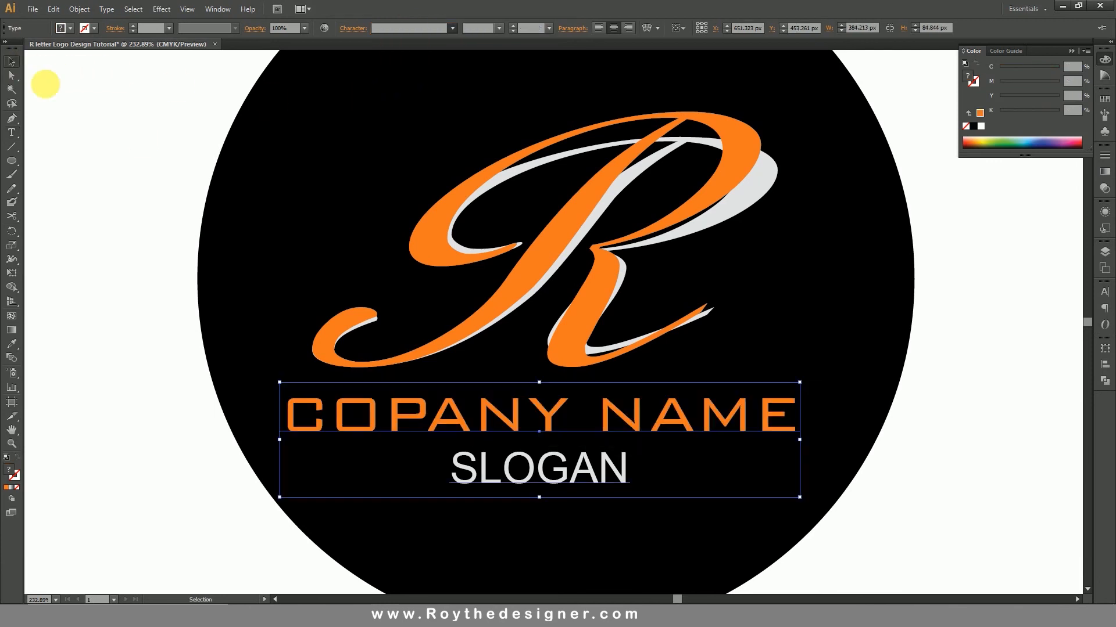
left_click(294, 203)
Narrow the company name and slogan text block slightly from its left side so it lines up better under the R.
left_click(498, 401)
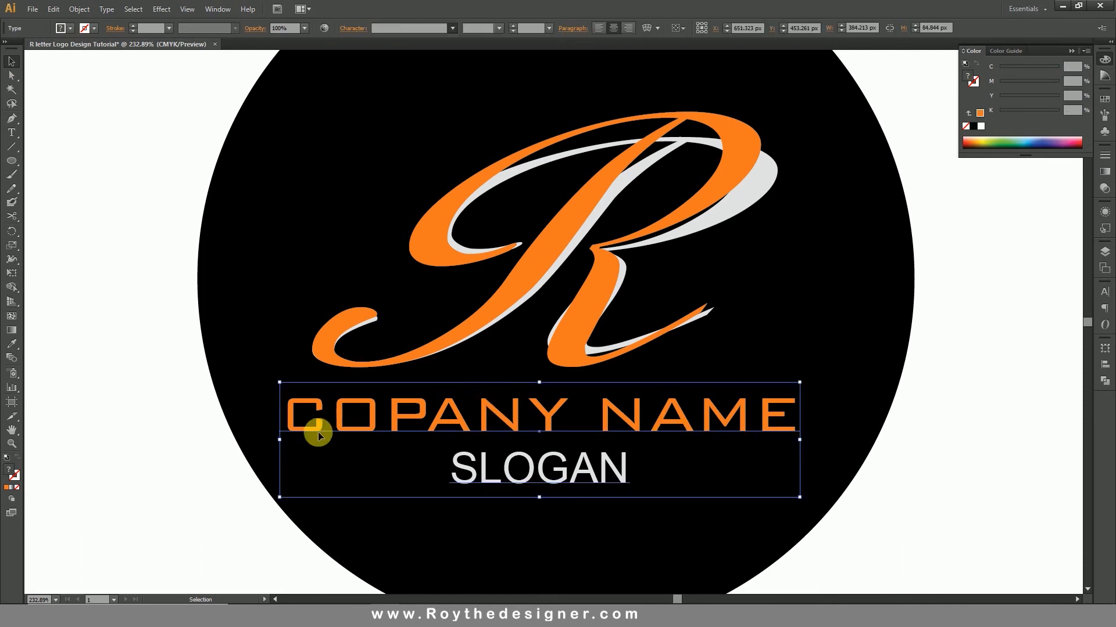
left_click_drag(280, 440, 298, 439)
left_click(785, 335)
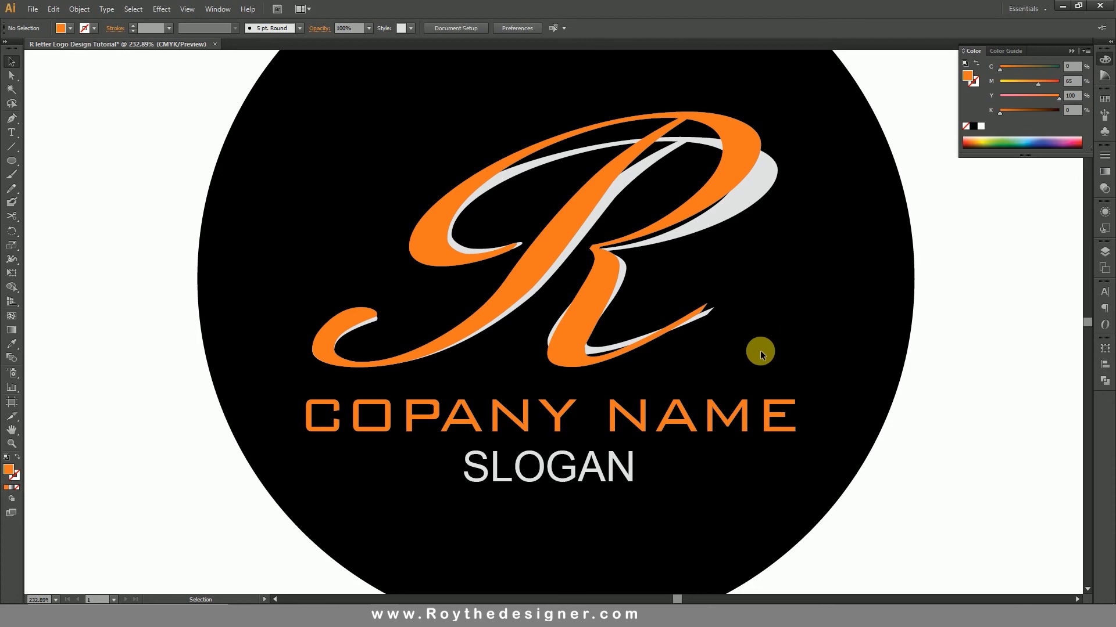
Move the R and both text lines together up and left within the black circle and enlarge them to about 390 px wide.
left_click(559, 356, "ctrl+alt")
left_click_drag(657, 313, 657, 375)
left_click(624, 355, "ctrl+alt")
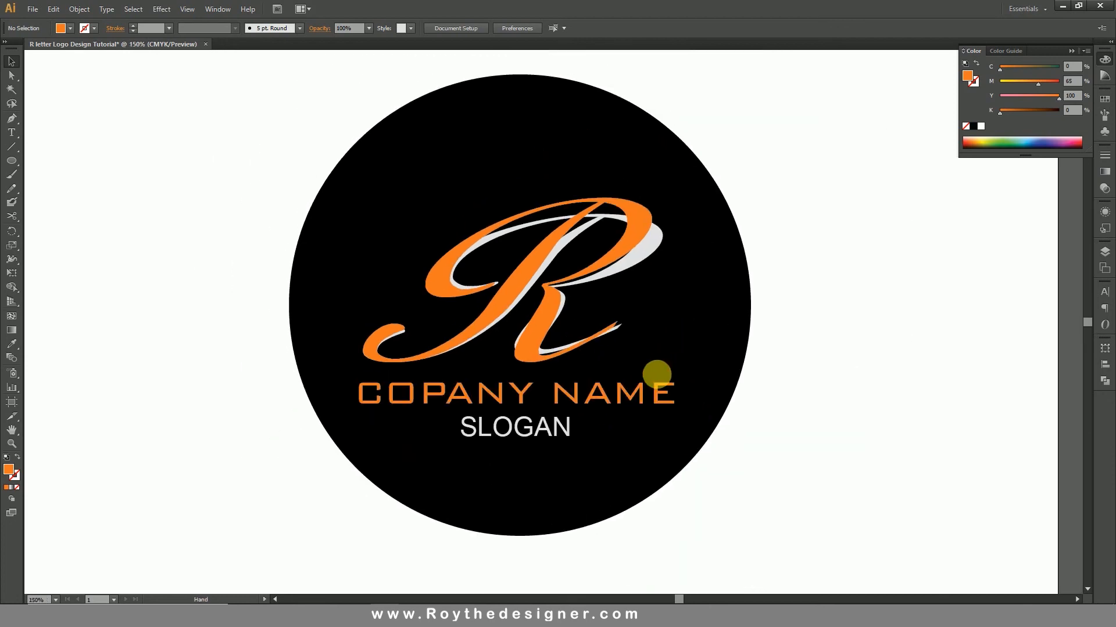
left_click_drag(607, 446, 459, 218)
left_click_drag(559, 299, 543, 273)
left_click_drag(665, 298, 674, 297)
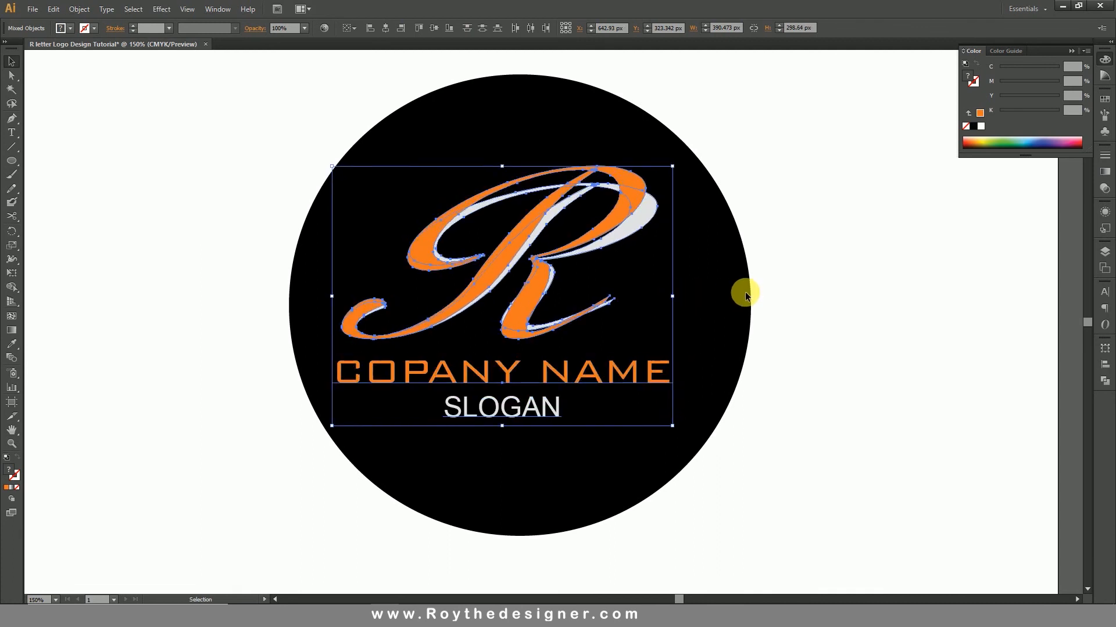
left_click(751, 290)
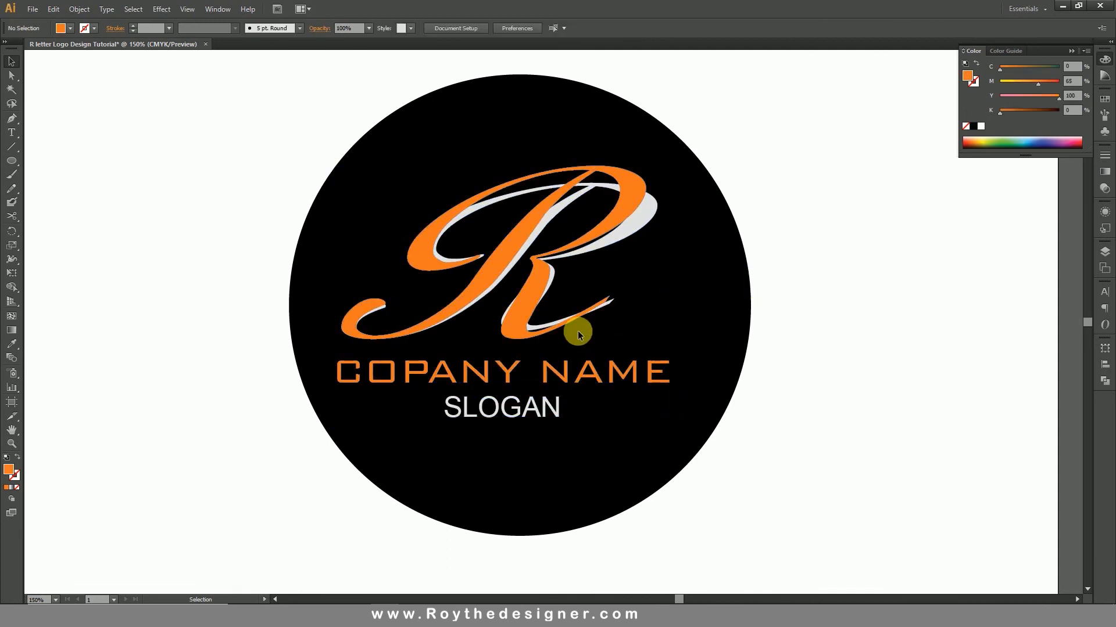
Save the document to the Desktop as an Adobe Illustrator file named R letter Logo Design Tutorial.
left_click(37, 6)
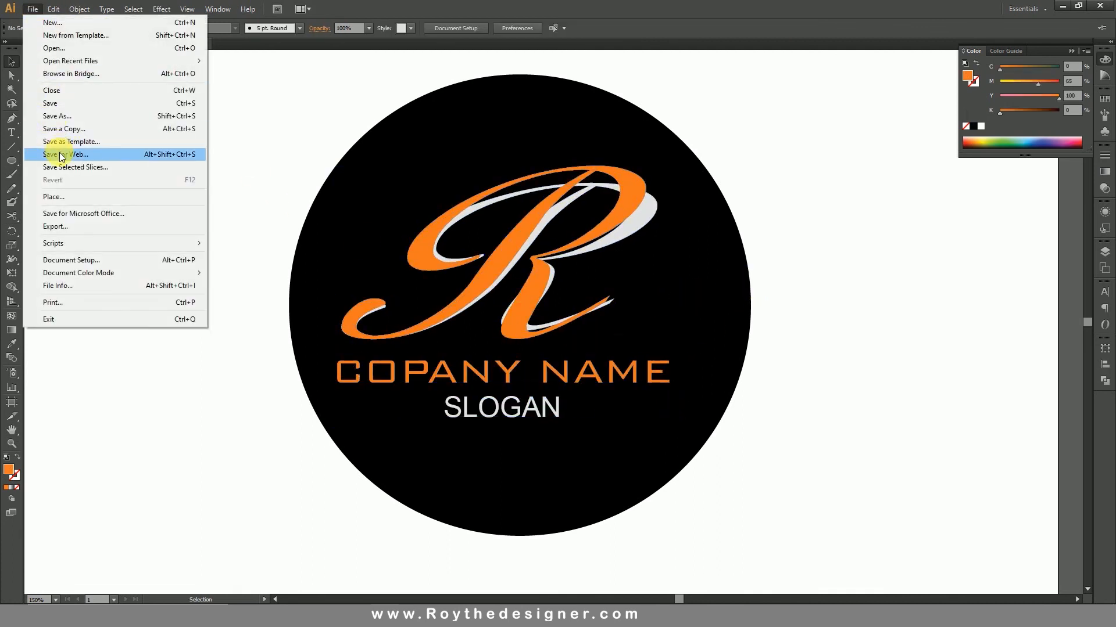
left_click(64, 116)
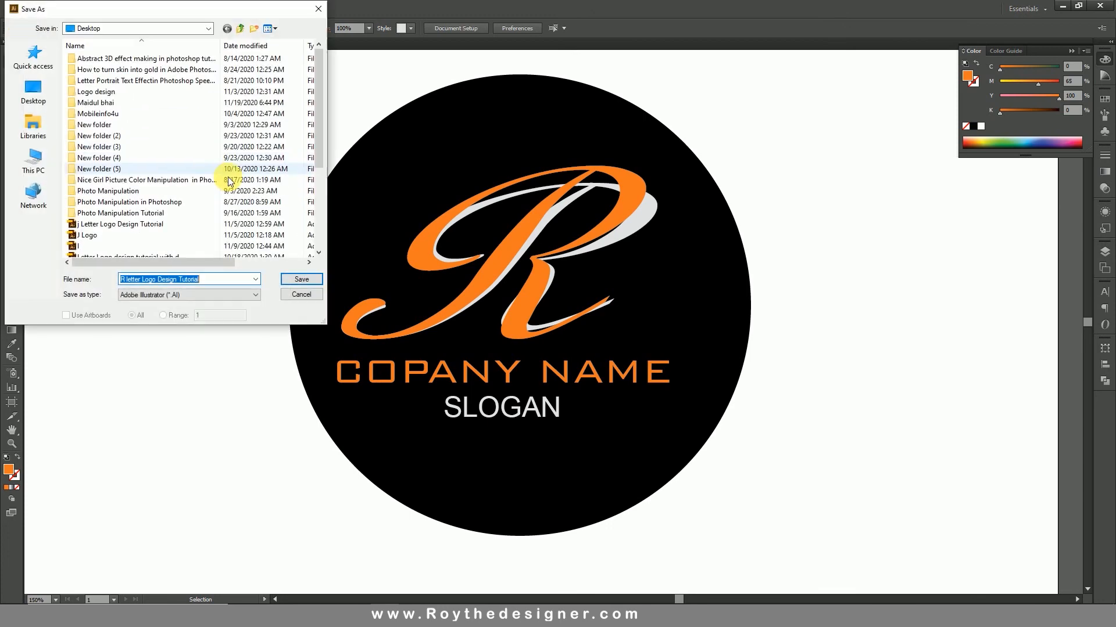
left_click(318, 284)
left_click(599, 472)
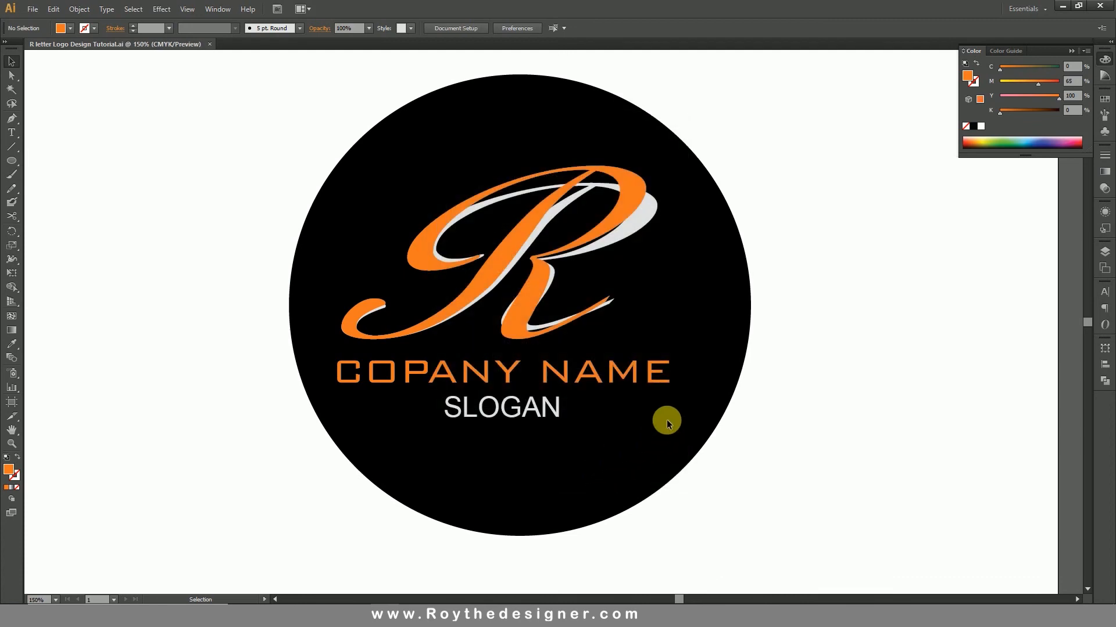
Export the logo for web as a High-quality JPEG named R-letter-Logo-Design-Tutorial on the Desktop.
left_click(33, 9)
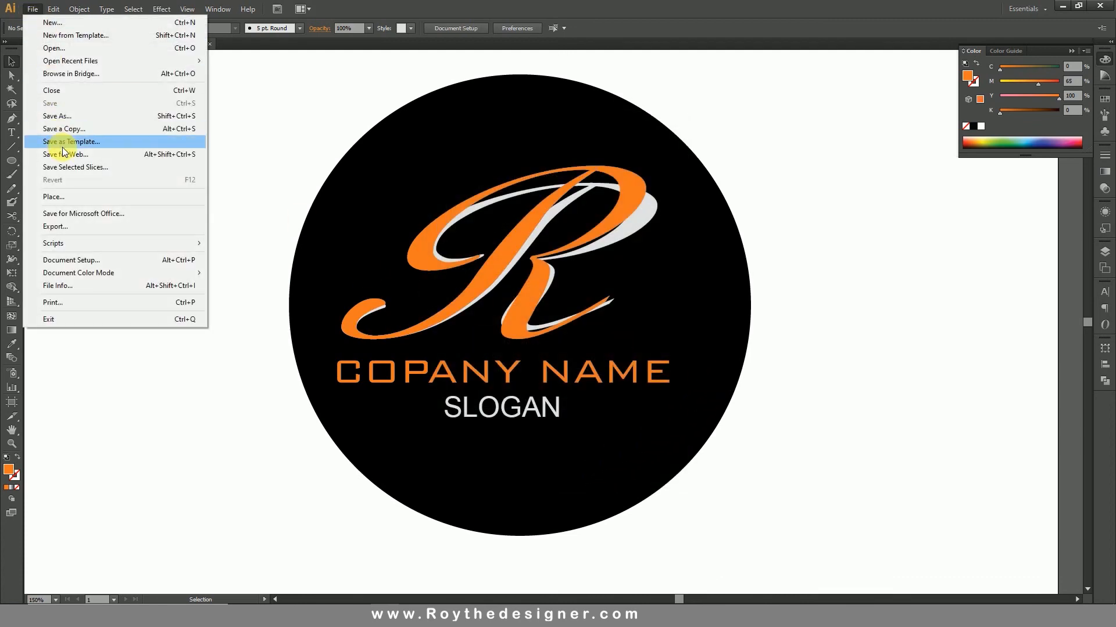
left_click(64, 155)
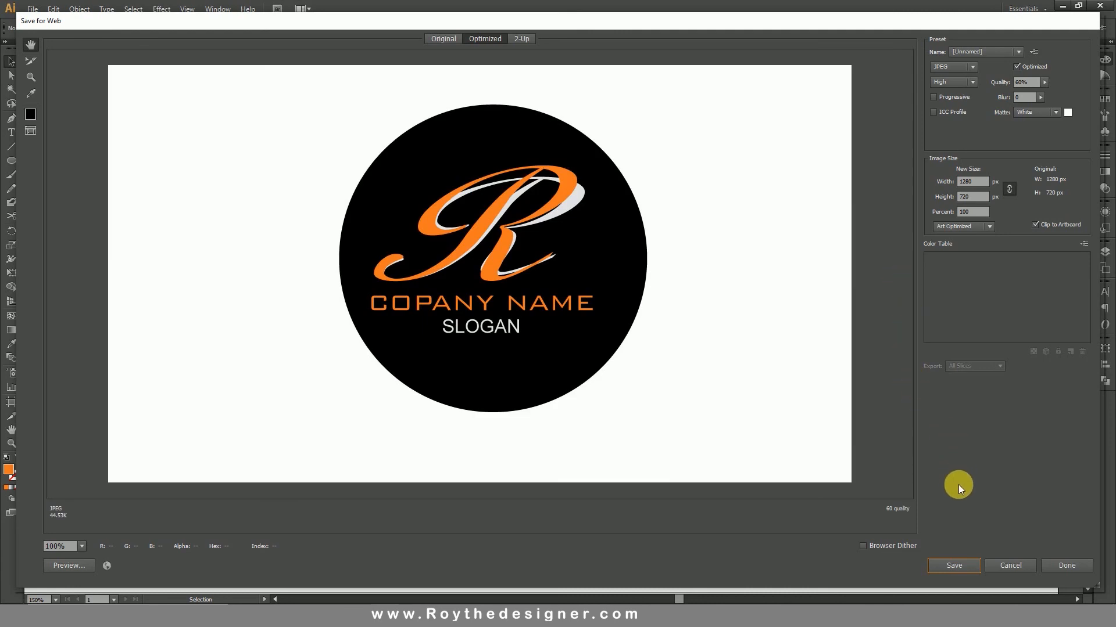
left_click(953, 567)
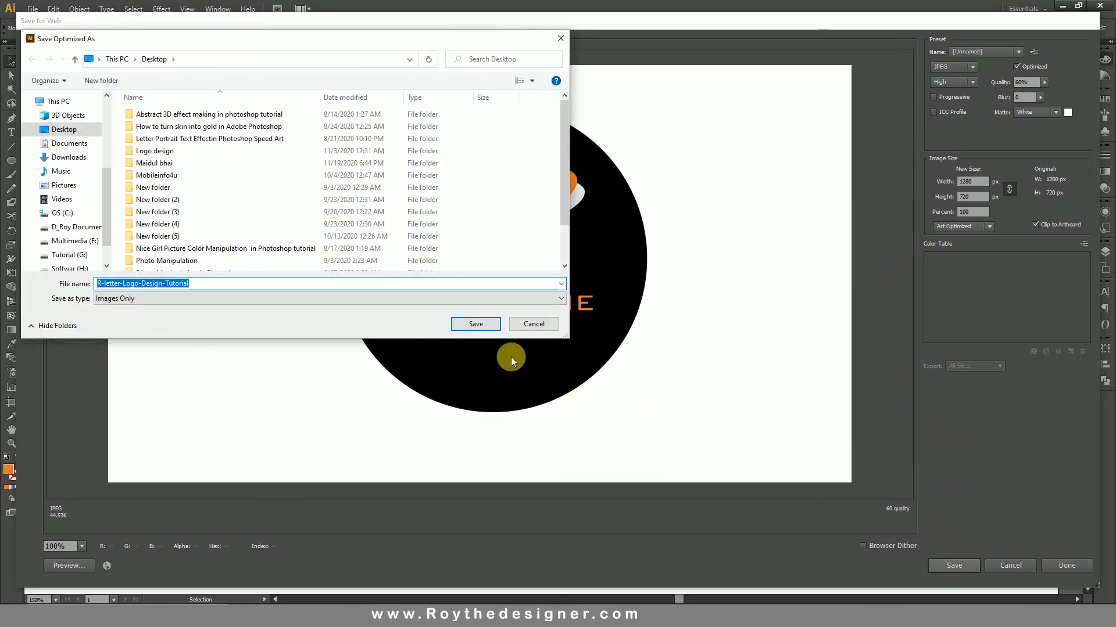
left_click(492, 328)
scroll(809, 348, "up", 2)
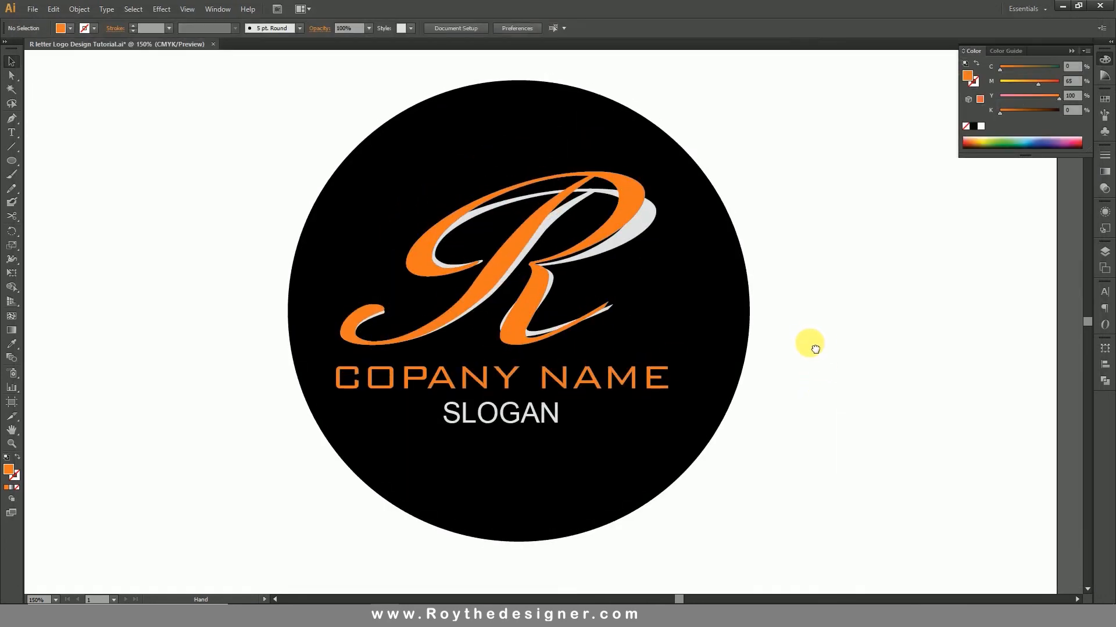